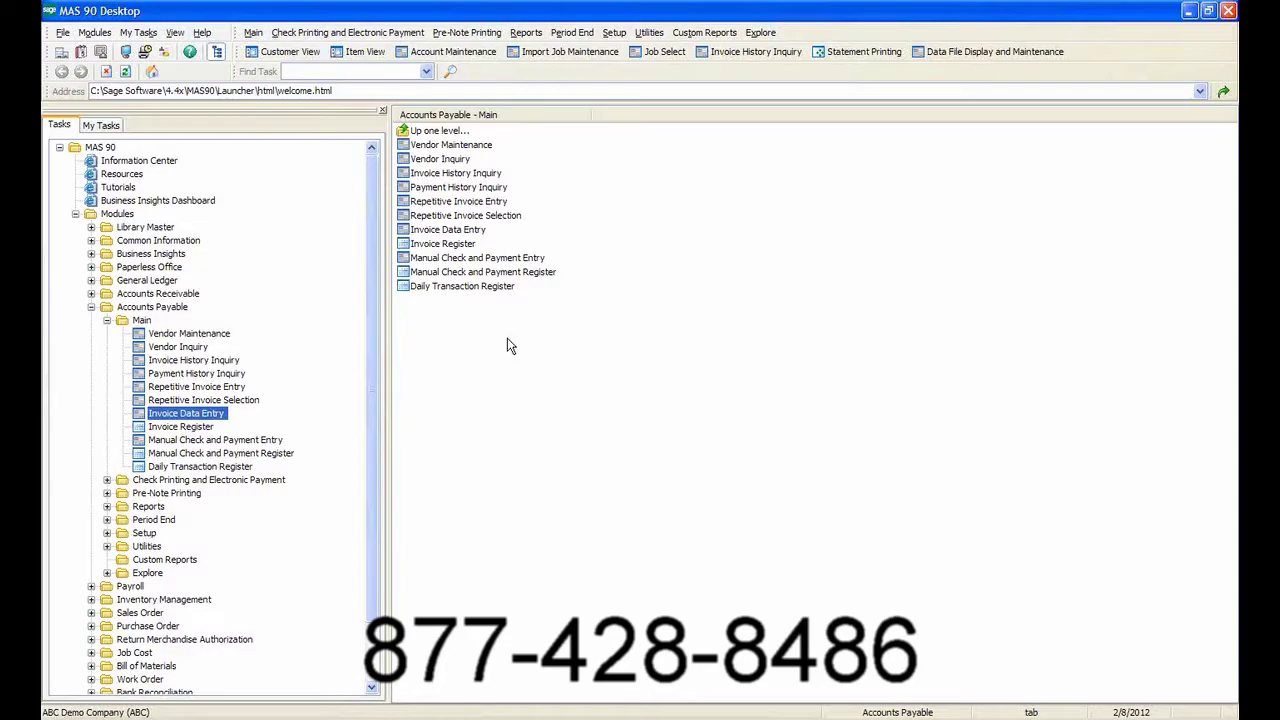
Open Vendor Maintenance and load vendor 01-AMX, American Express Card.
left_click(187, 336)
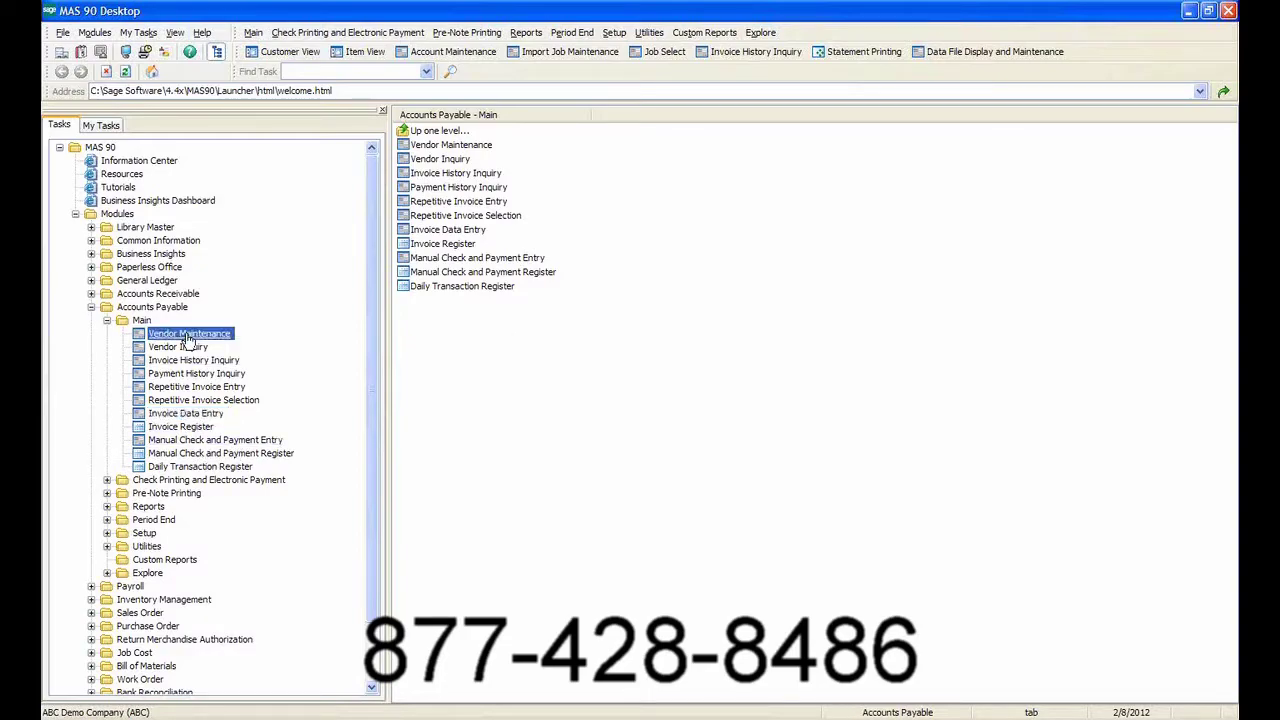
double_click(187, 337)
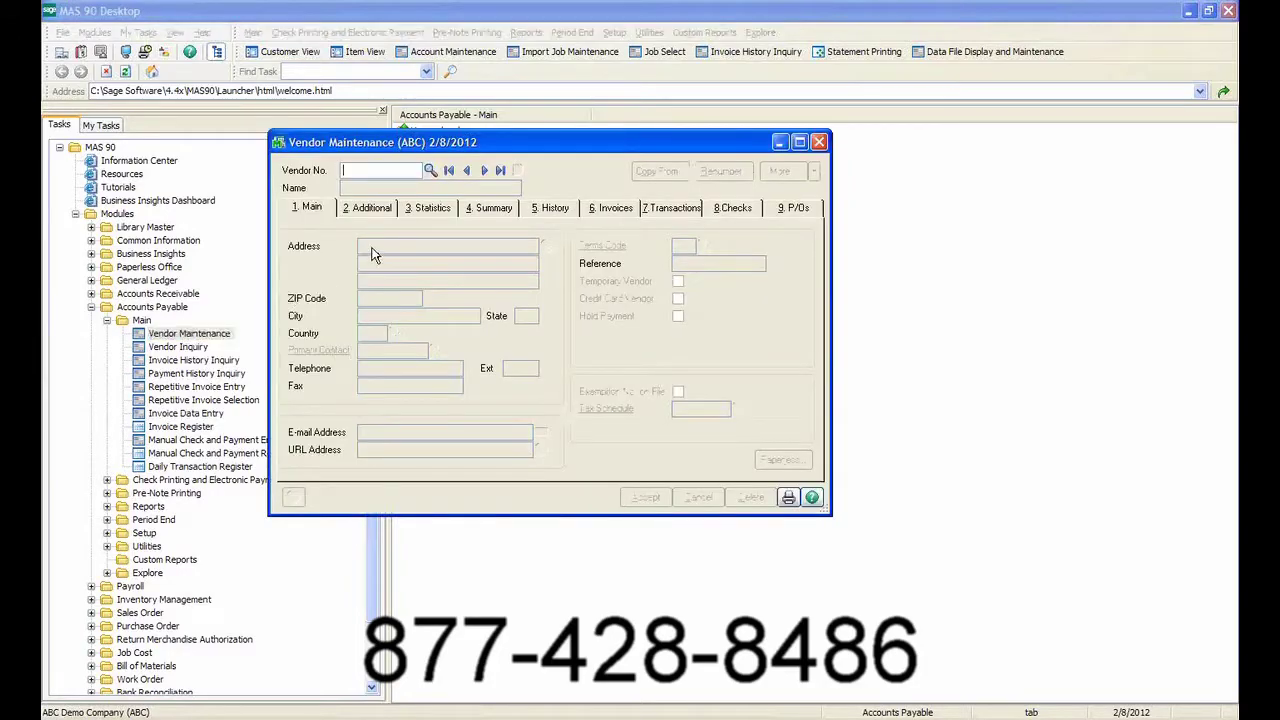
left_click(430, 172)
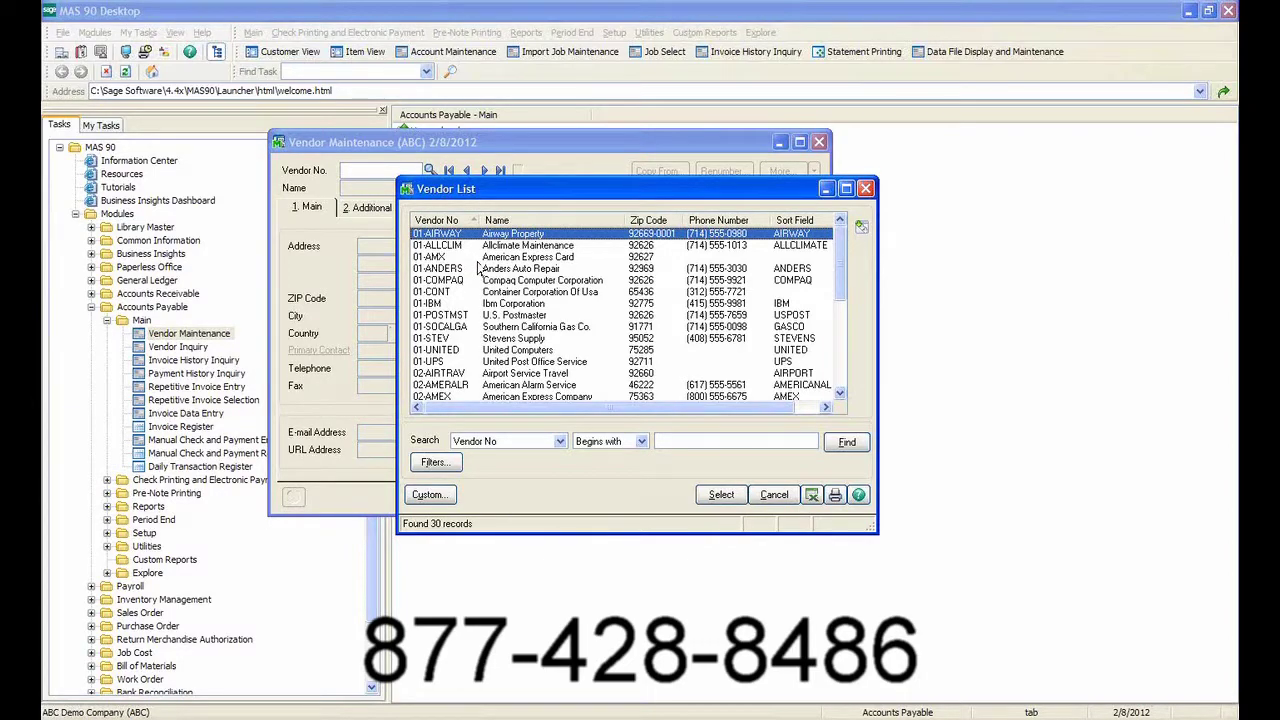
double_click(478, 257)
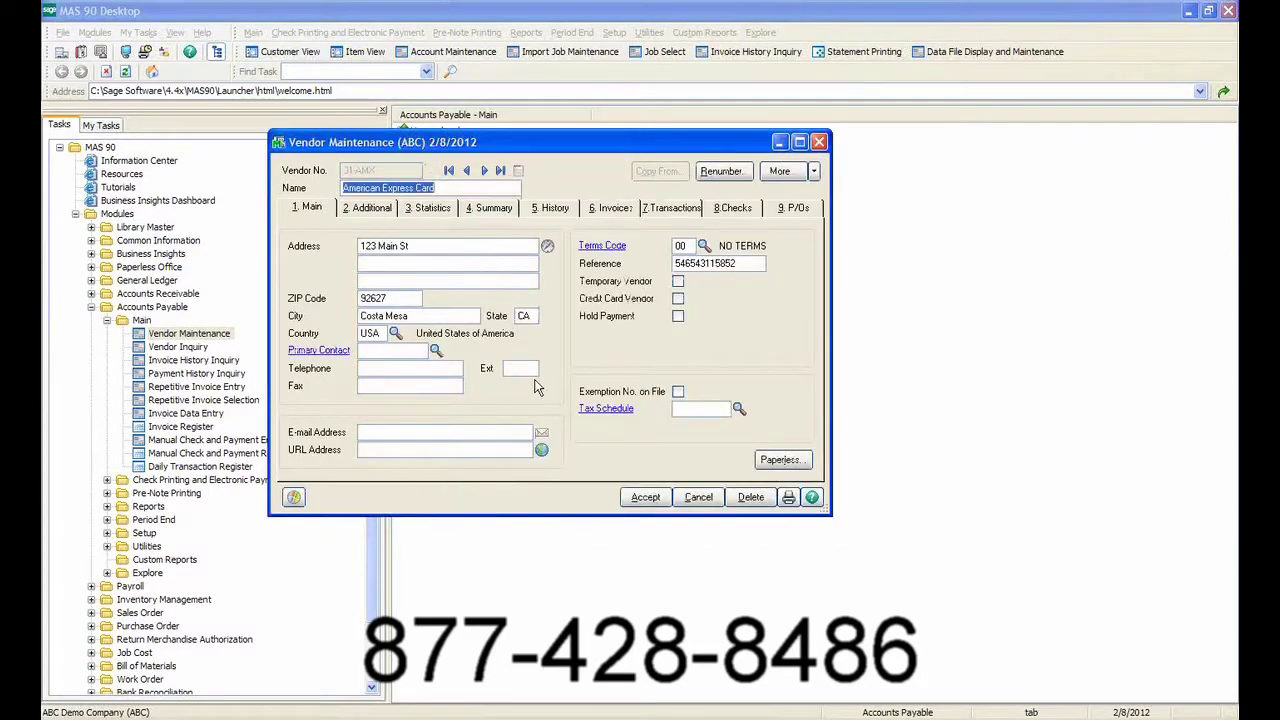
Tick Credit Card Vendor for American Express Card on the Main tab and accept the record.
left_click(1220, 341)
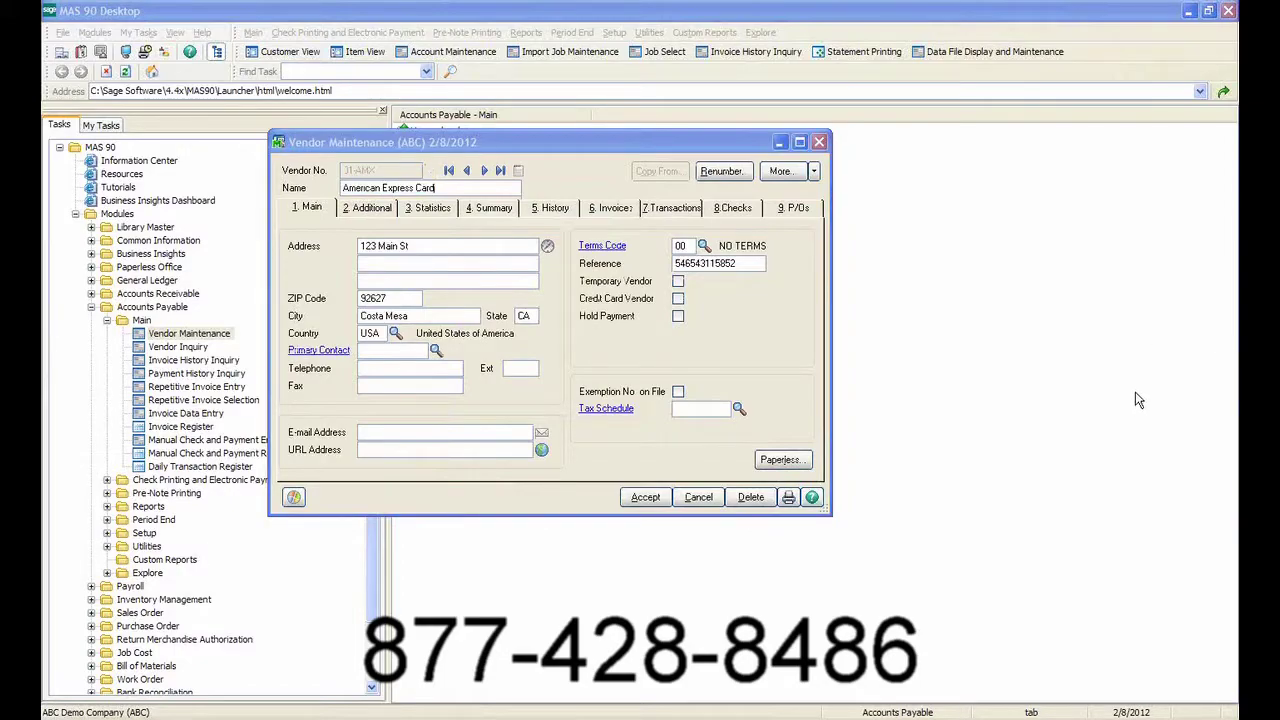
left_click(570, 290)
left_click_drag(570, 297, 662, 292)
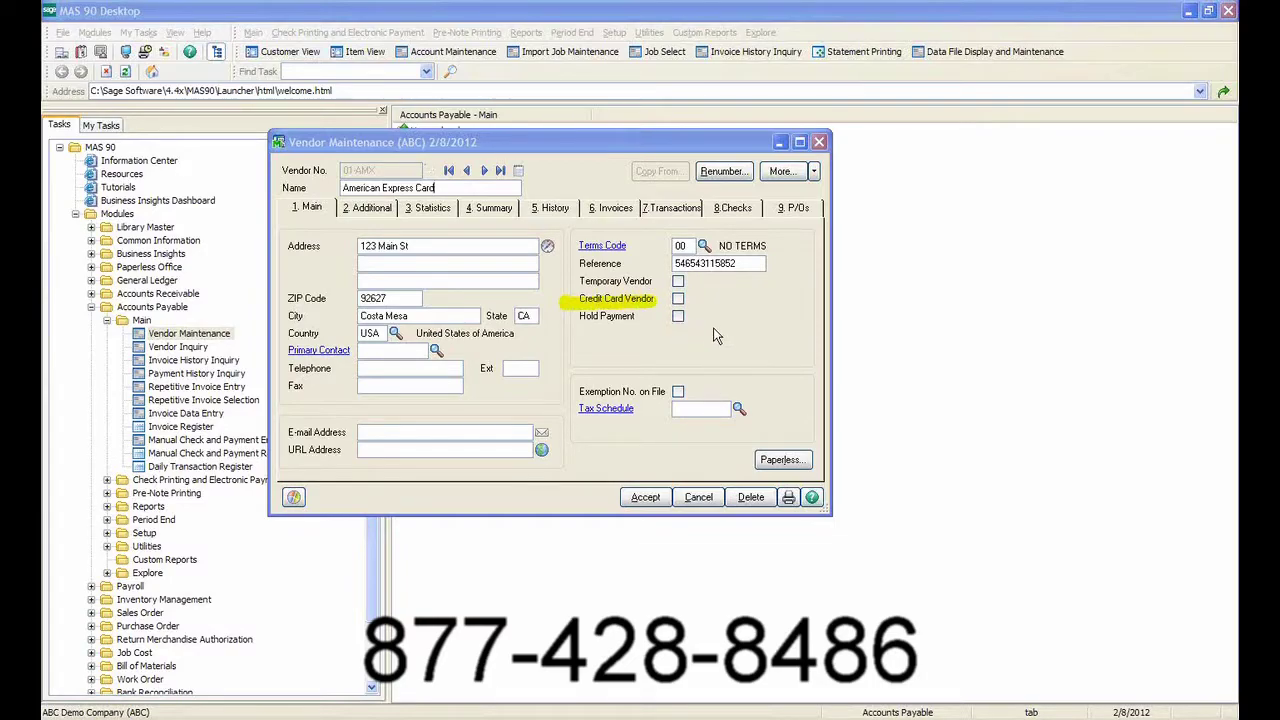
key("ctrl+shift+d")
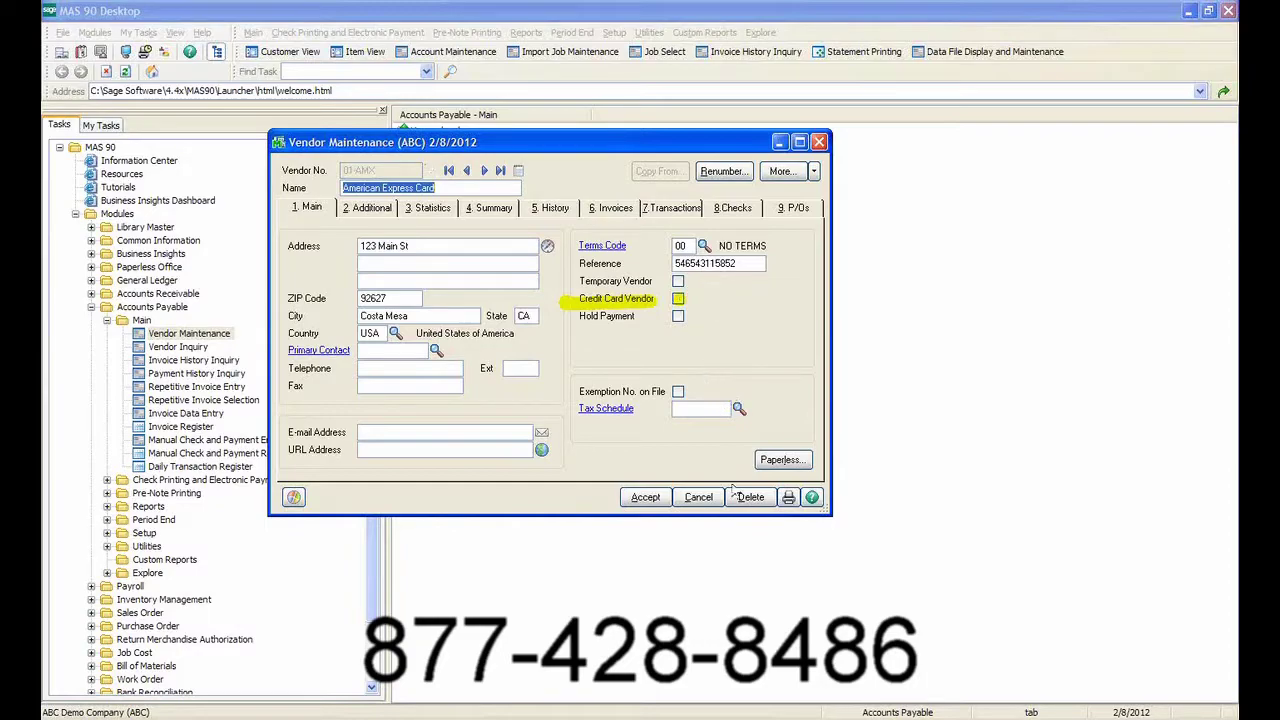
key("Escape")
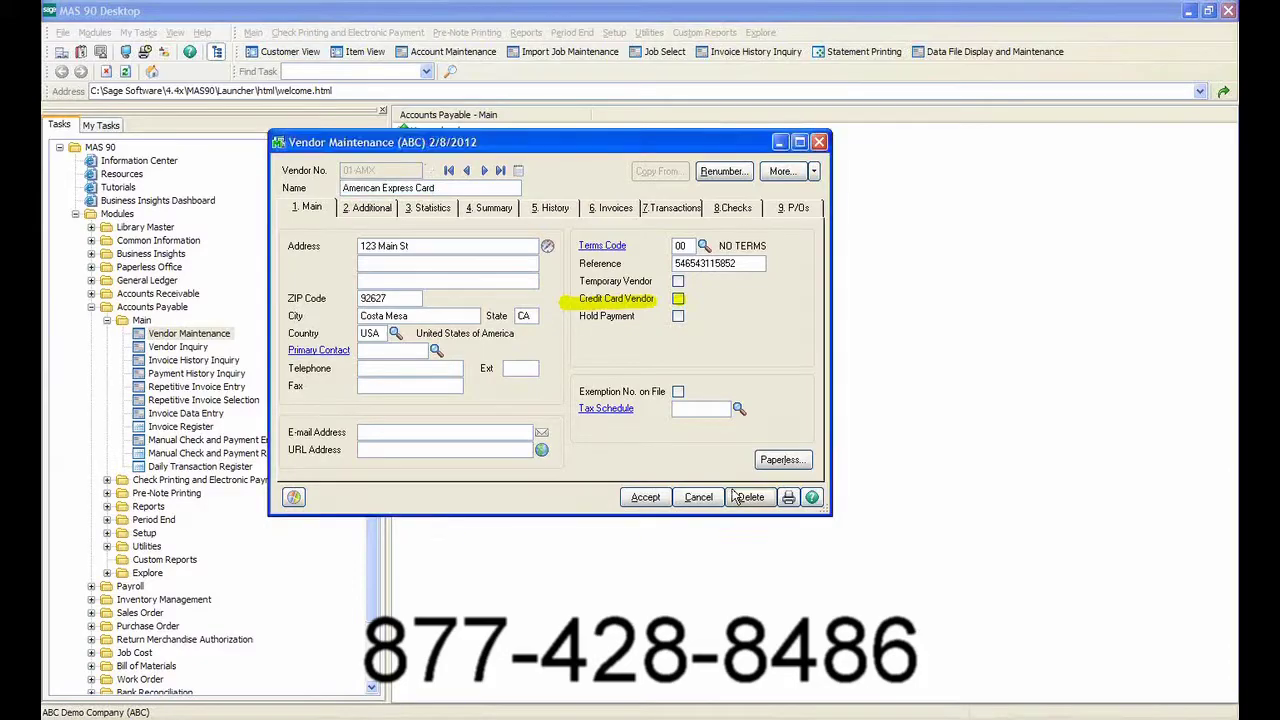
left_click(679, 301)
left_click(679, 299)
left_click(656, 500)
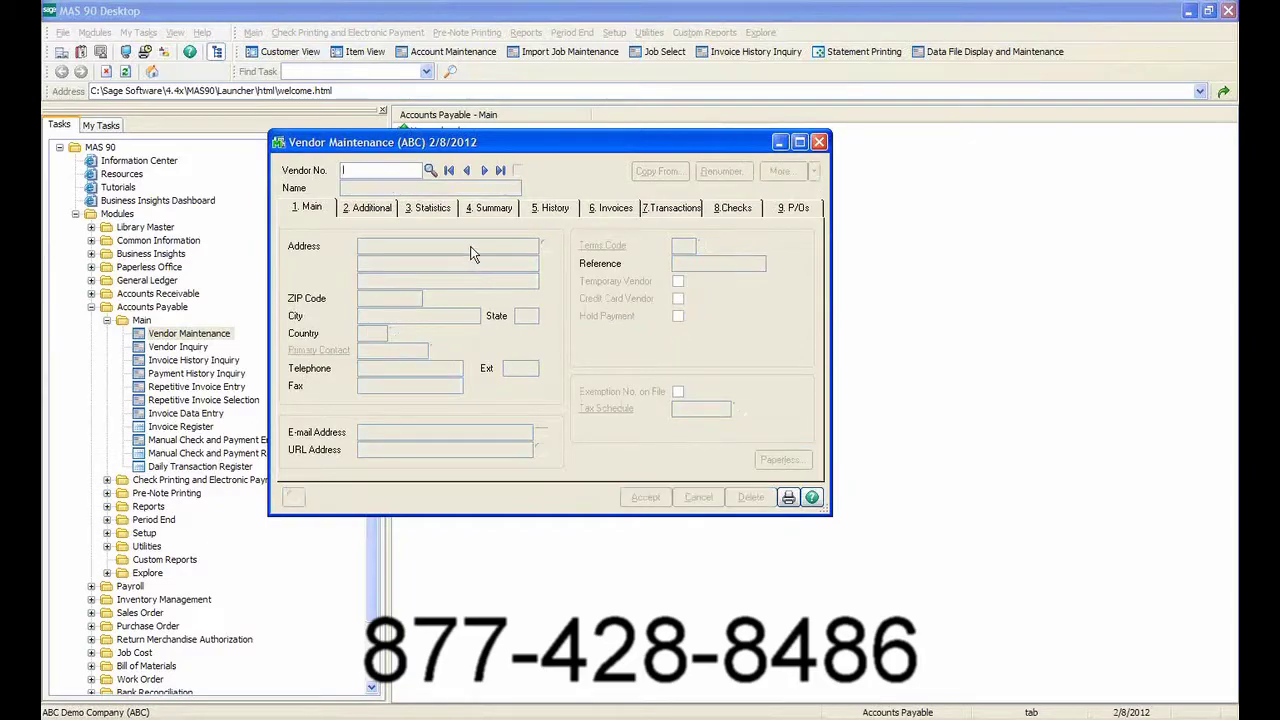
Load vendor 01-CONT, Container Corporation Of Usa, from the vendor list.
left_click(431, 172)
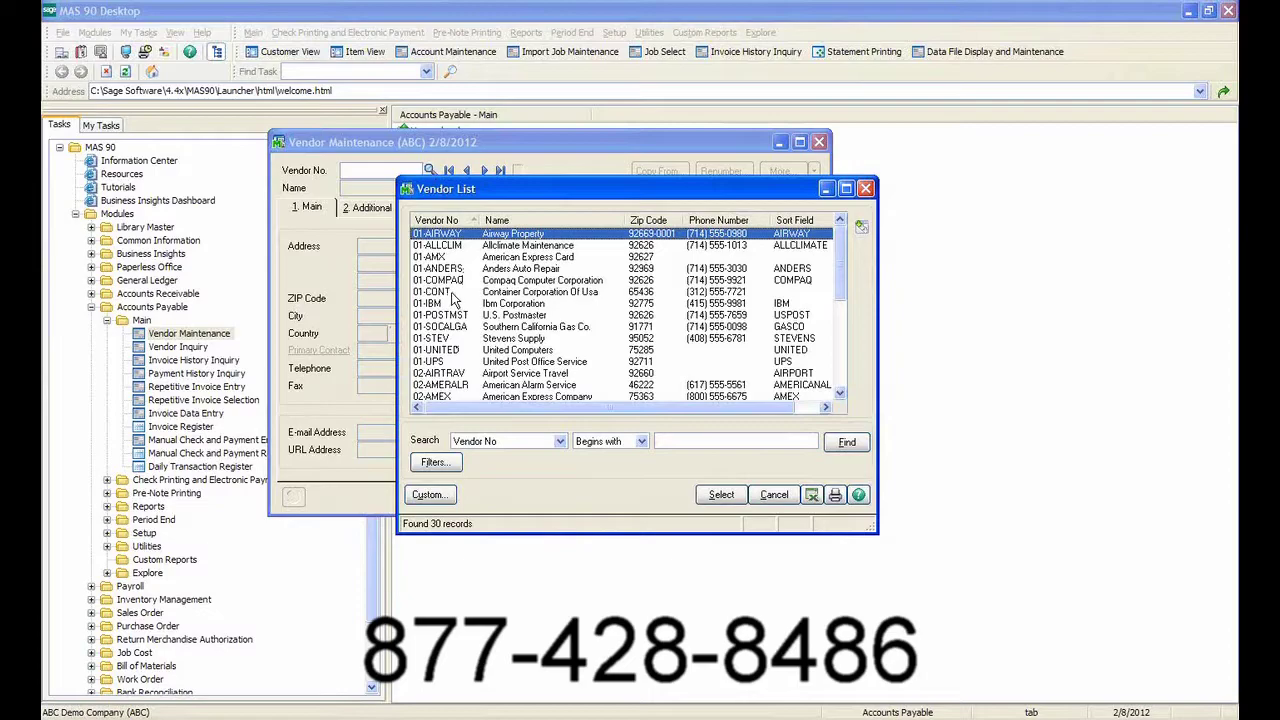
left_click(453, 292)
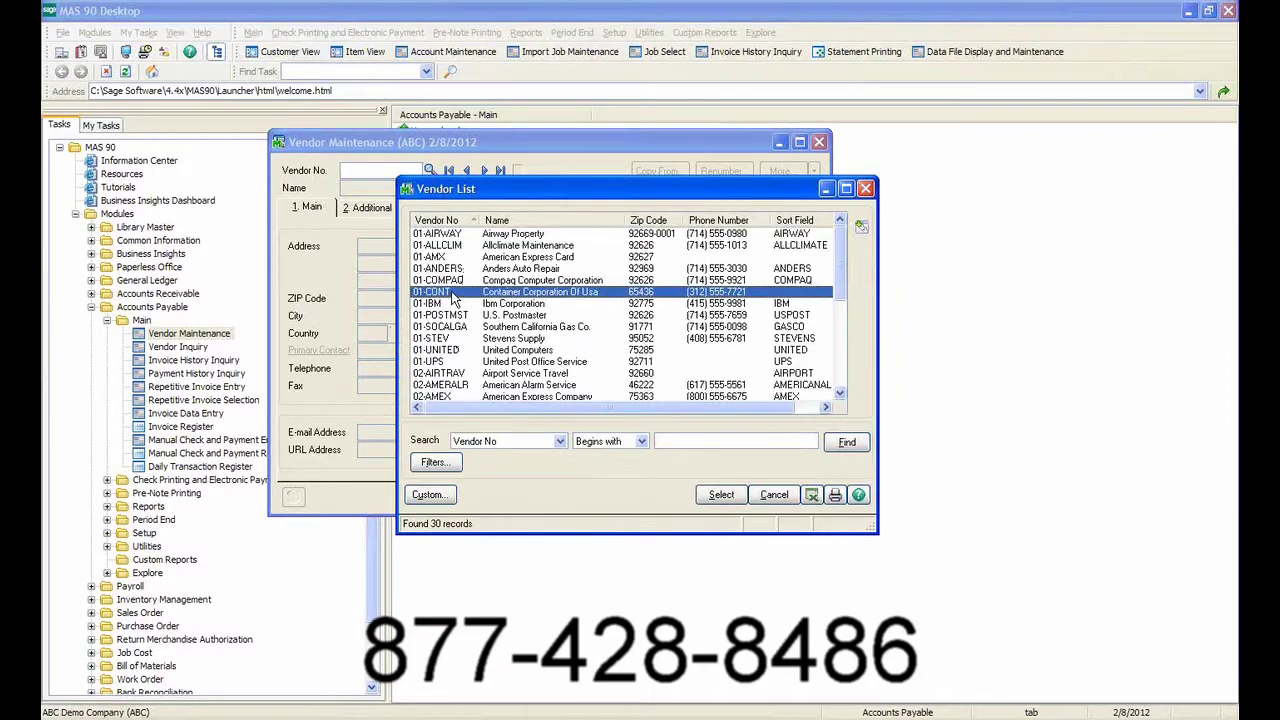
double_click(451, 292)
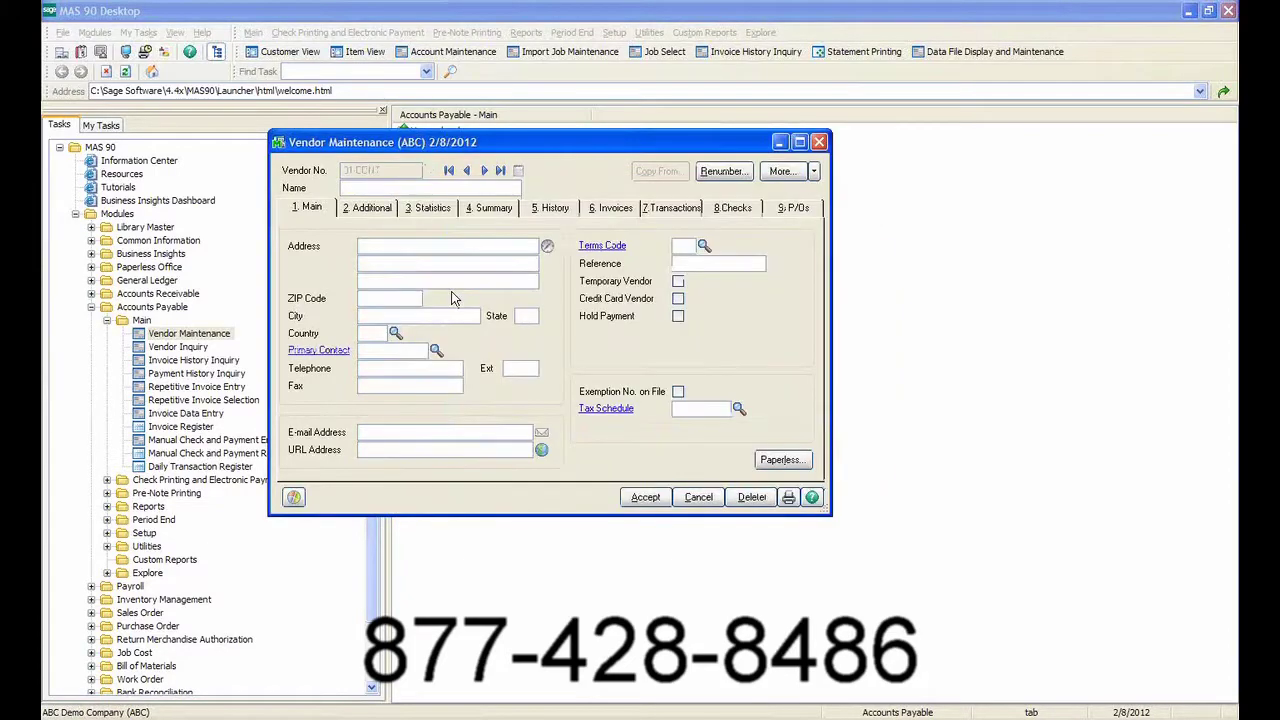
left_click(613, 210)
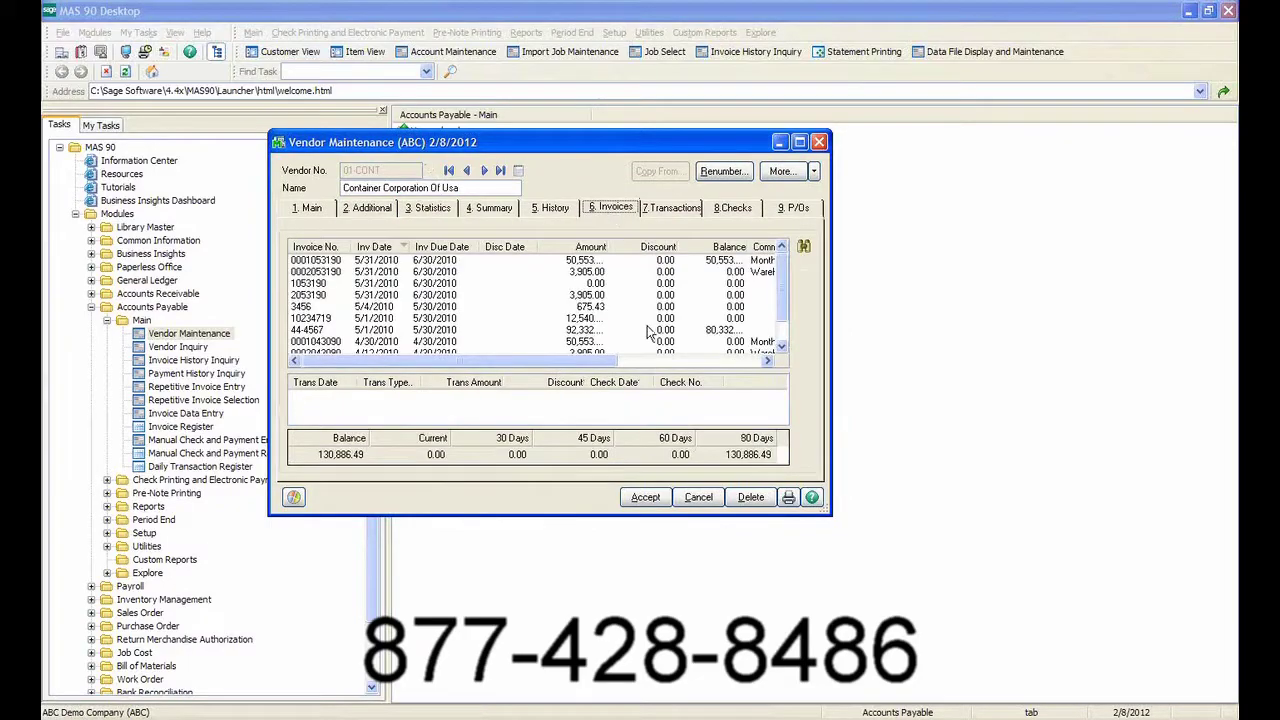
left_click_drag(607, 247, 638, 247)
left_click(625, 260)
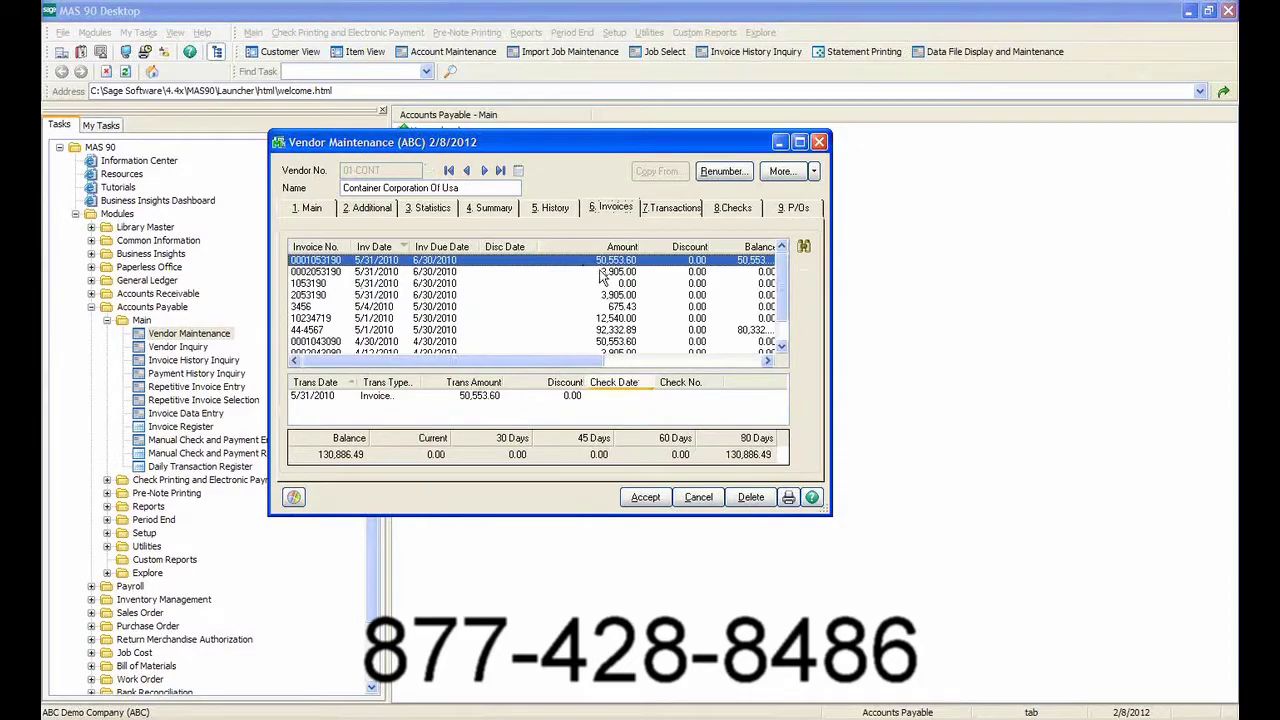
left_click(601, 273)
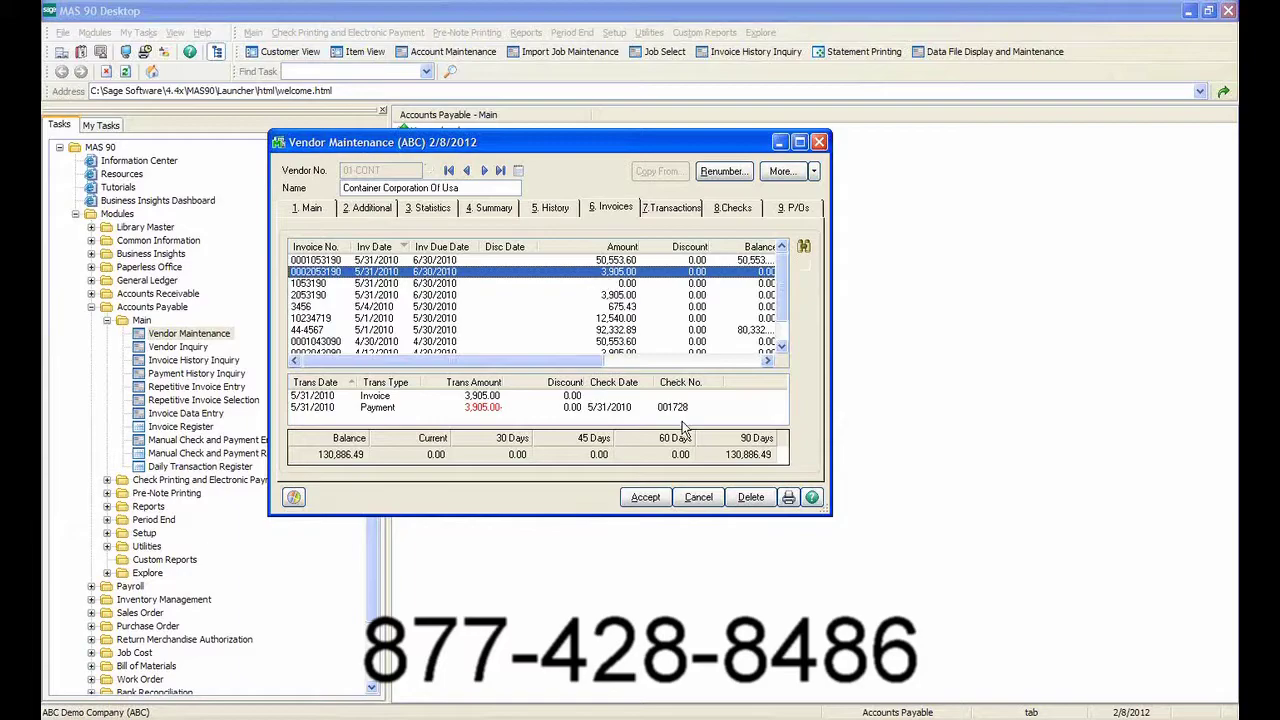
left_click(645, 497)
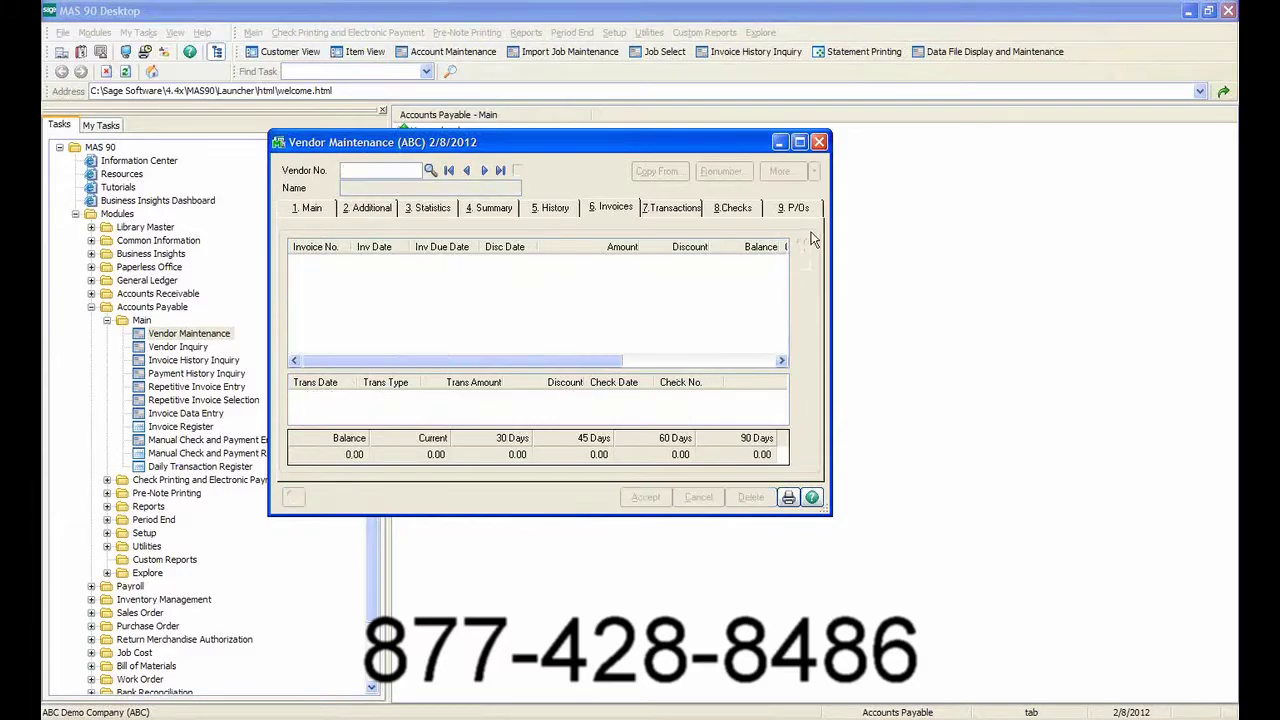
In Invoice Data Entry, pick vendor 01-AMX and begin invoice number PAY.
left_click(820, 143)
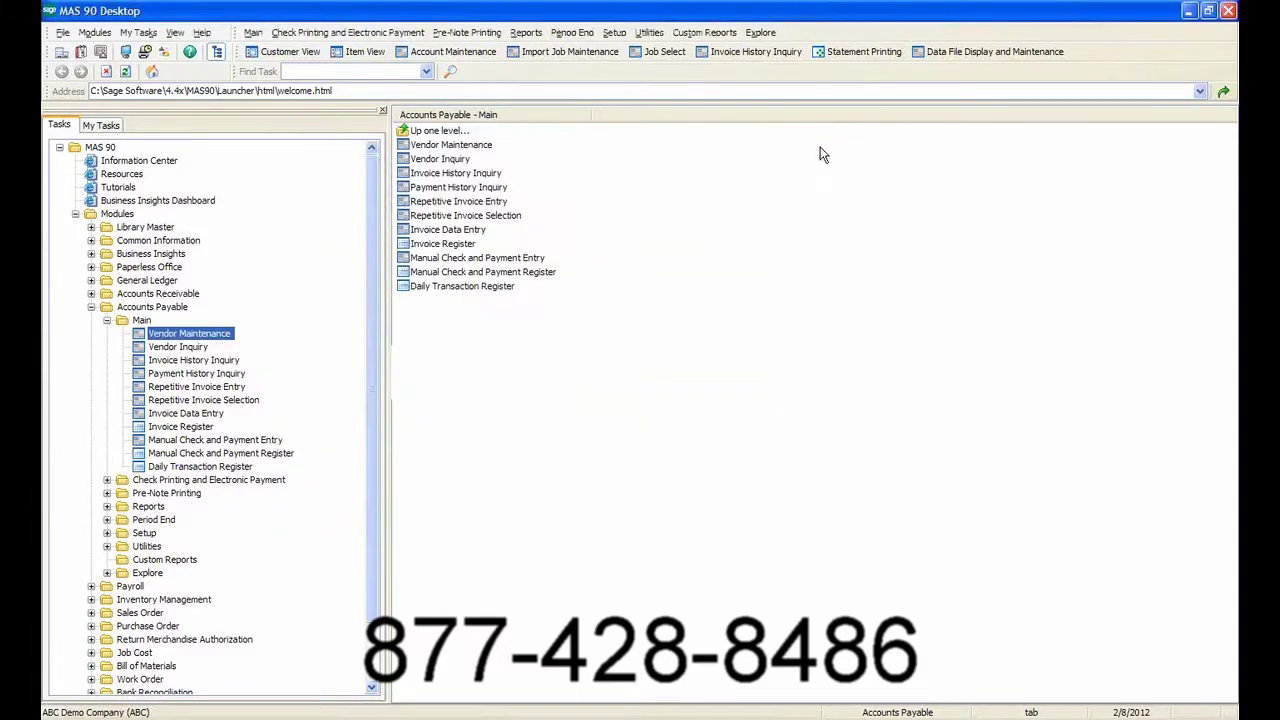
left_click(203, 416)
double_click(203, 416)
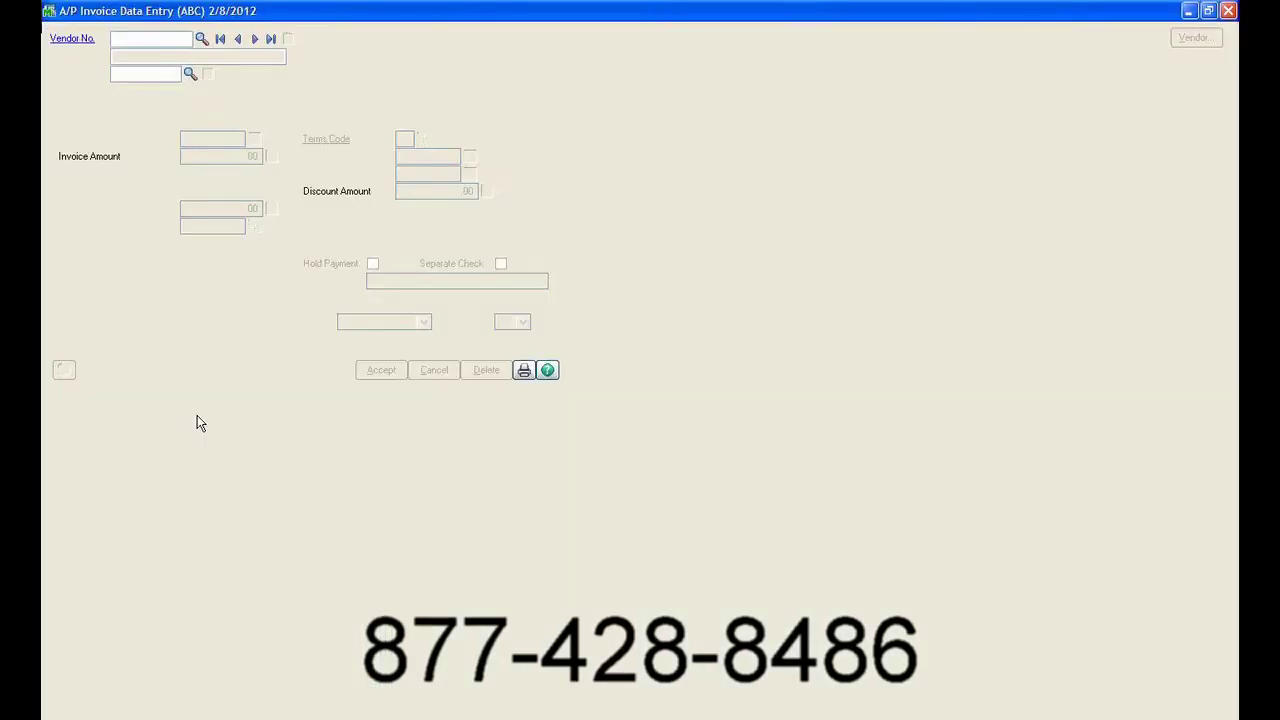
left_click(200, 39)
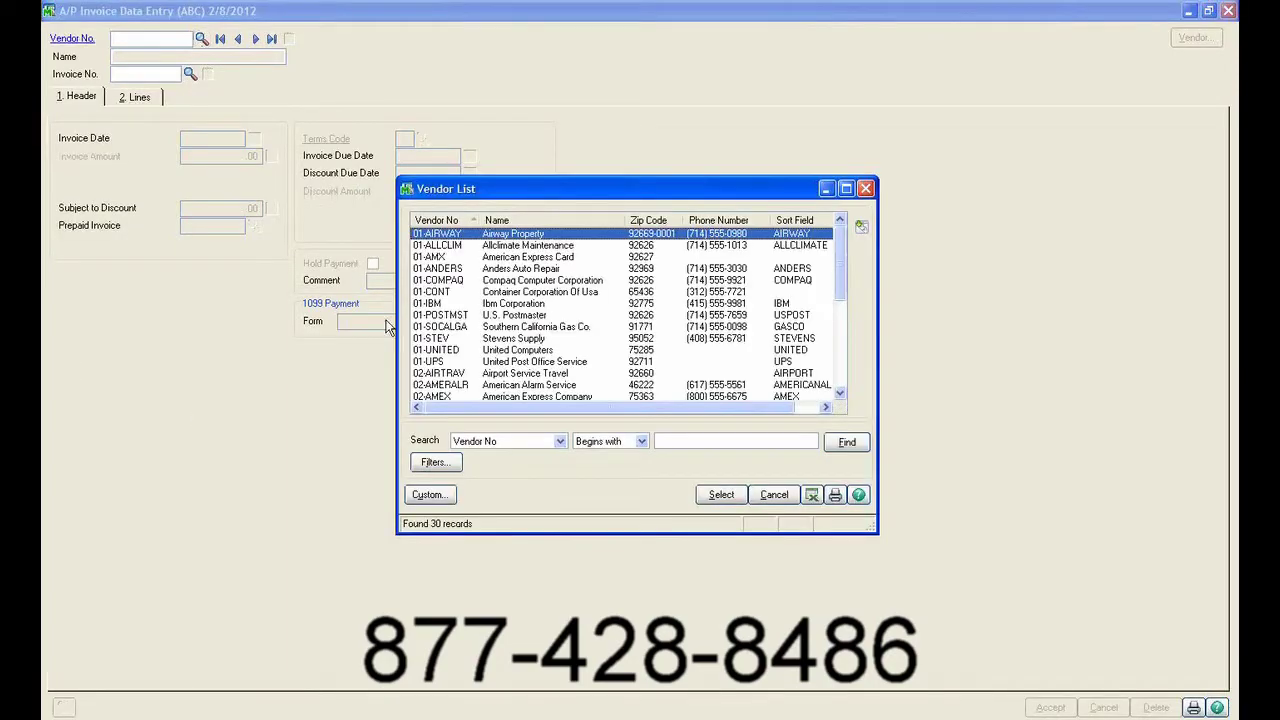
double_click(450, 258)
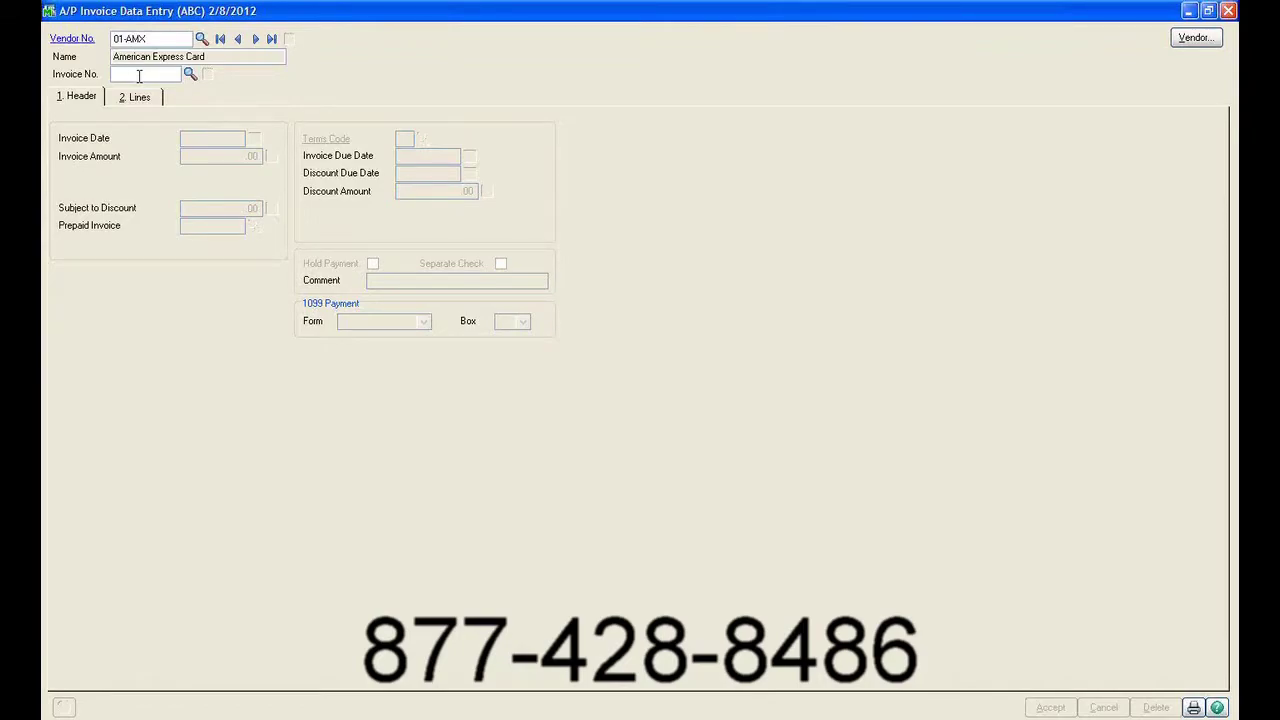
type("PAY 3")
Confirm invoice PAY 3 with a 4,000.00 amount and move to its distribution lines.
key("Tab")
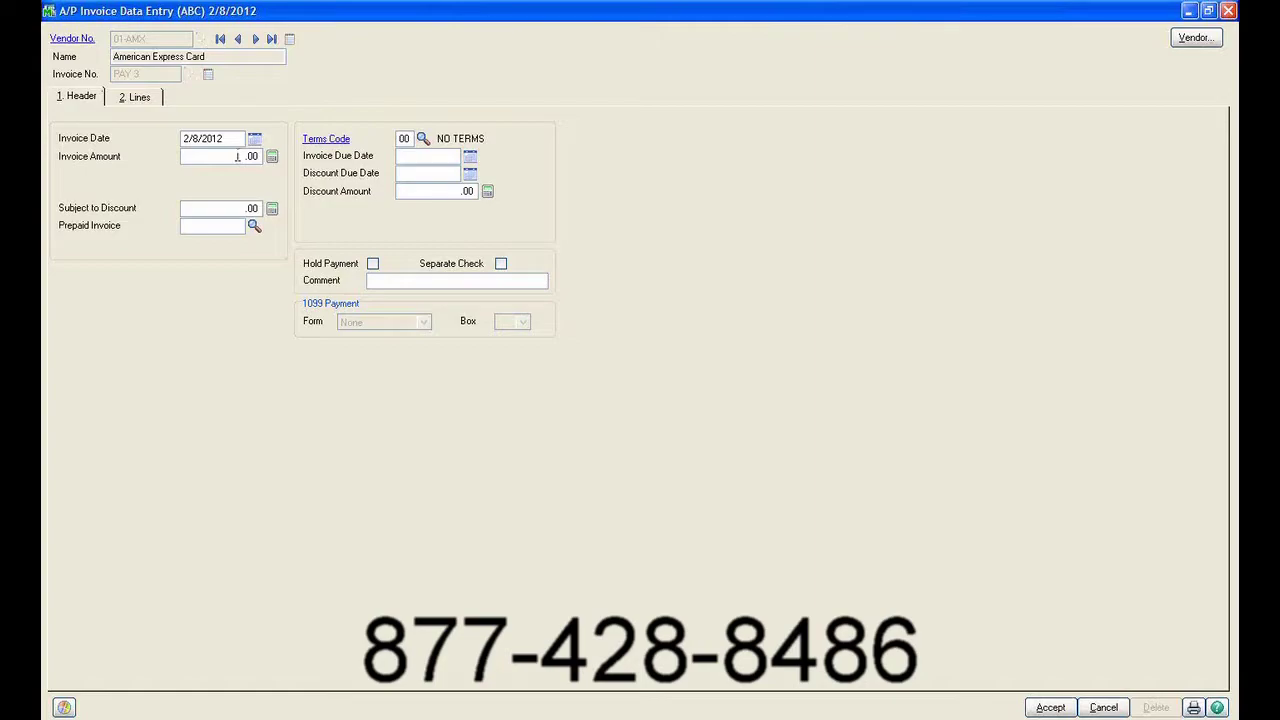
type("4")
key("Tab")
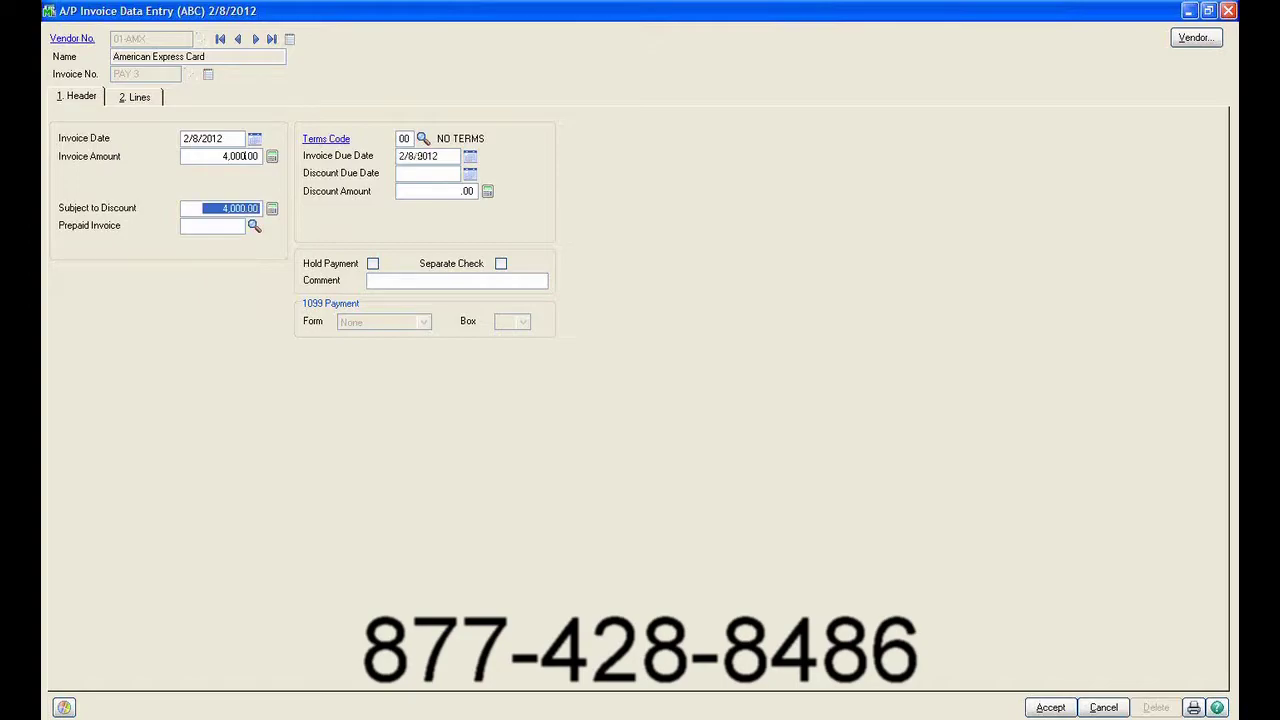
left_click(138, 98)
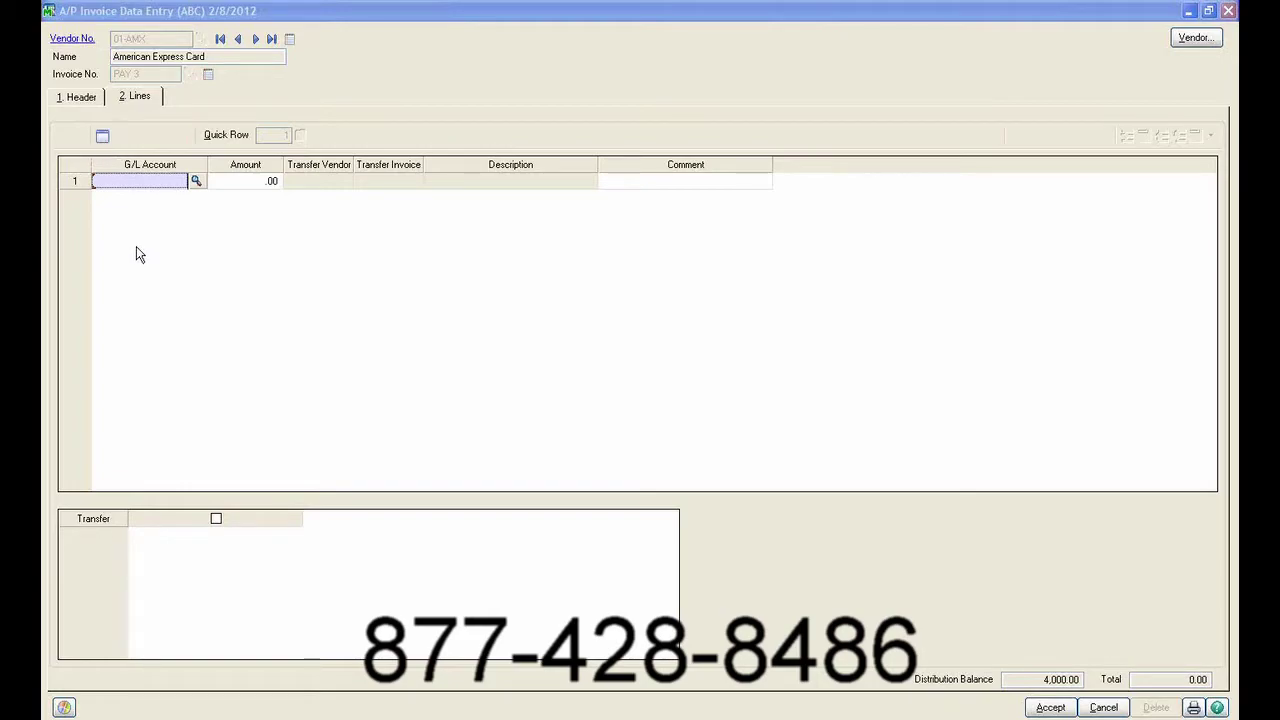
left_click(102, 138)
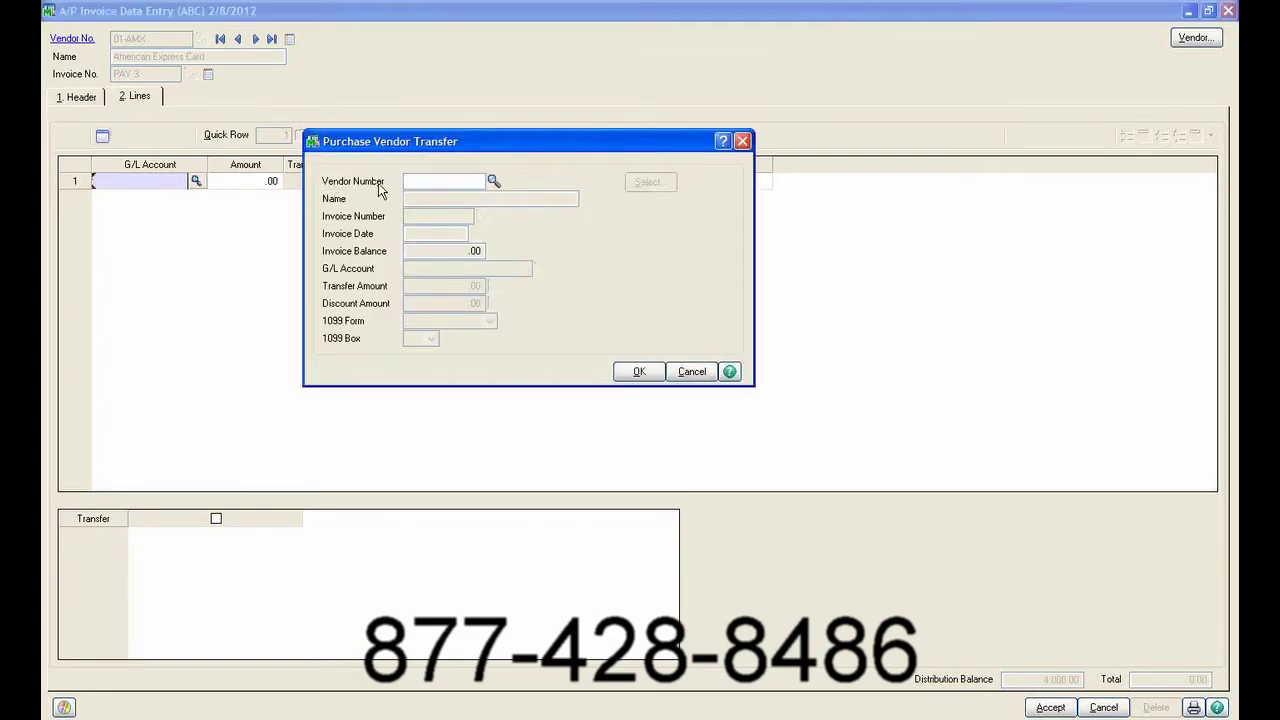
left_click_drag(424, 143, 277, 155)
left_click(346, 193)
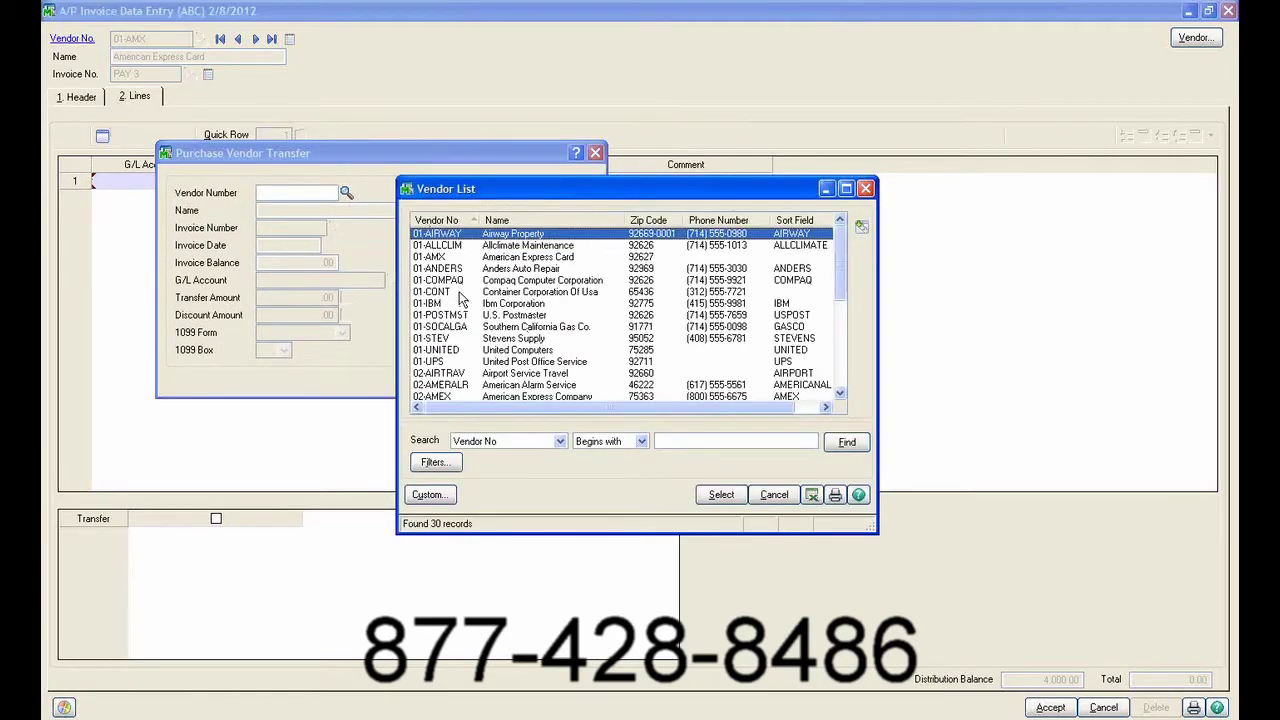
double_click(460, 292)
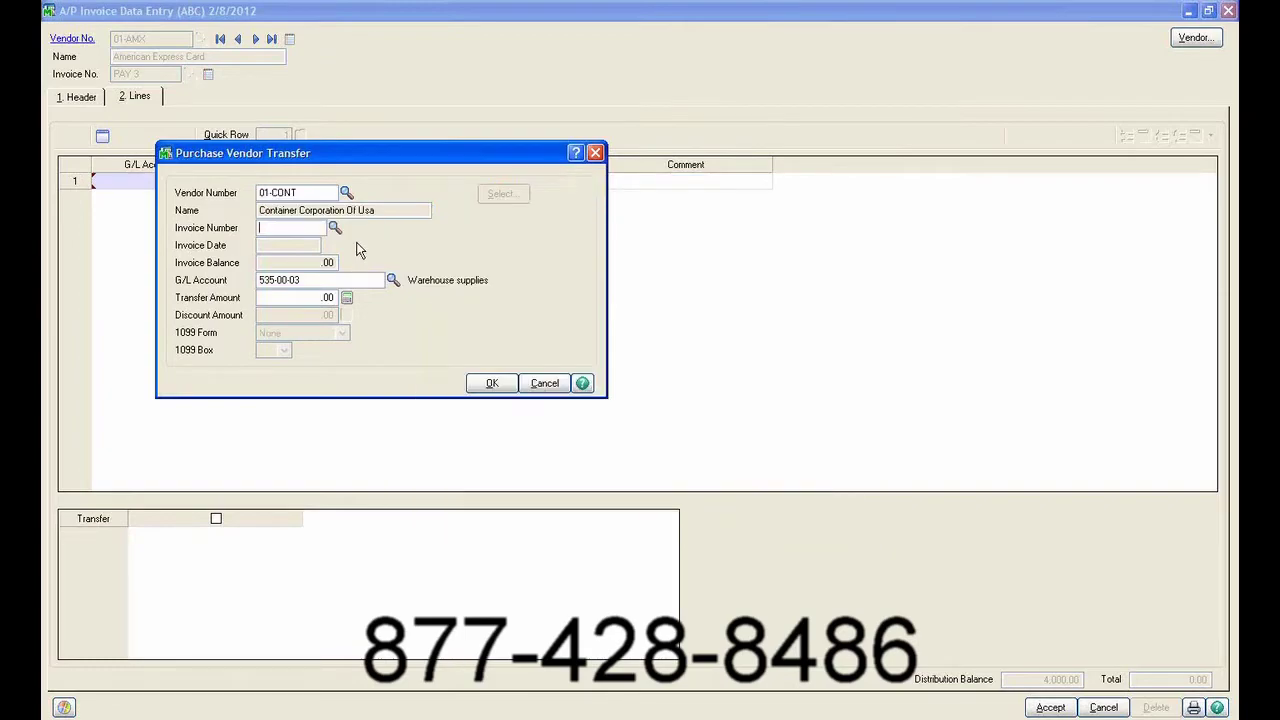
left_click(334, 229)
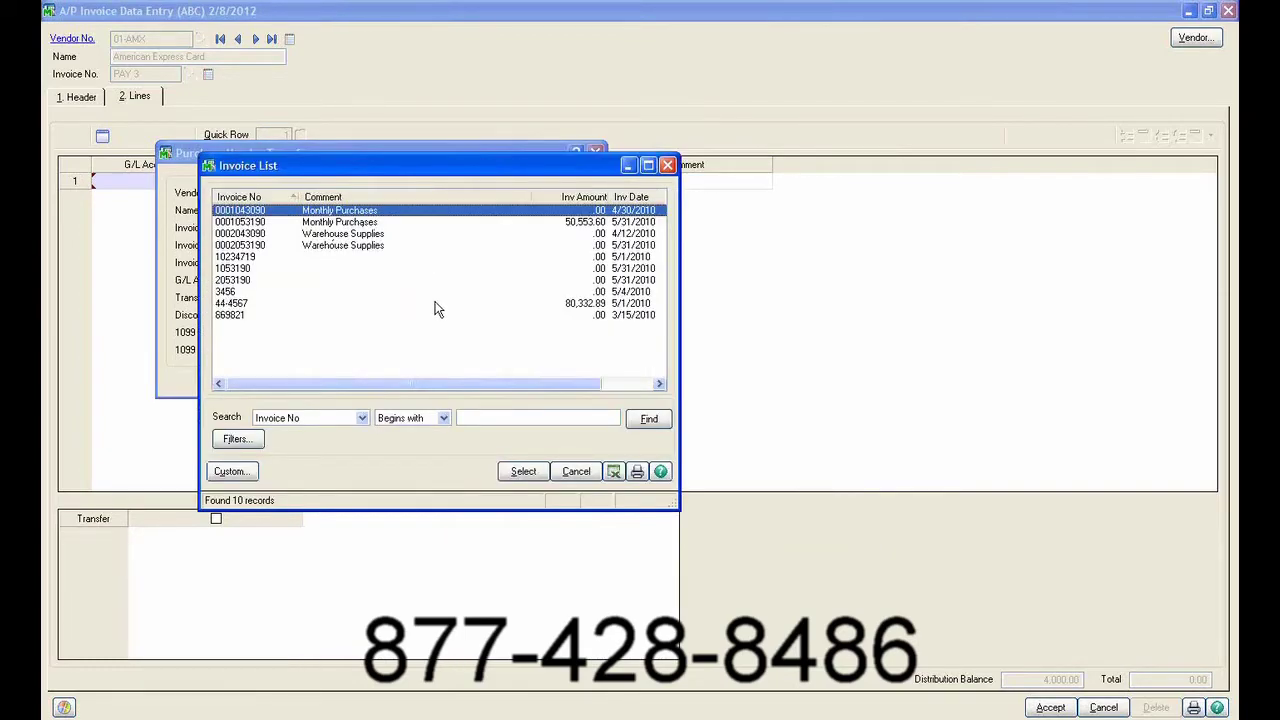
double_click(303, 222)
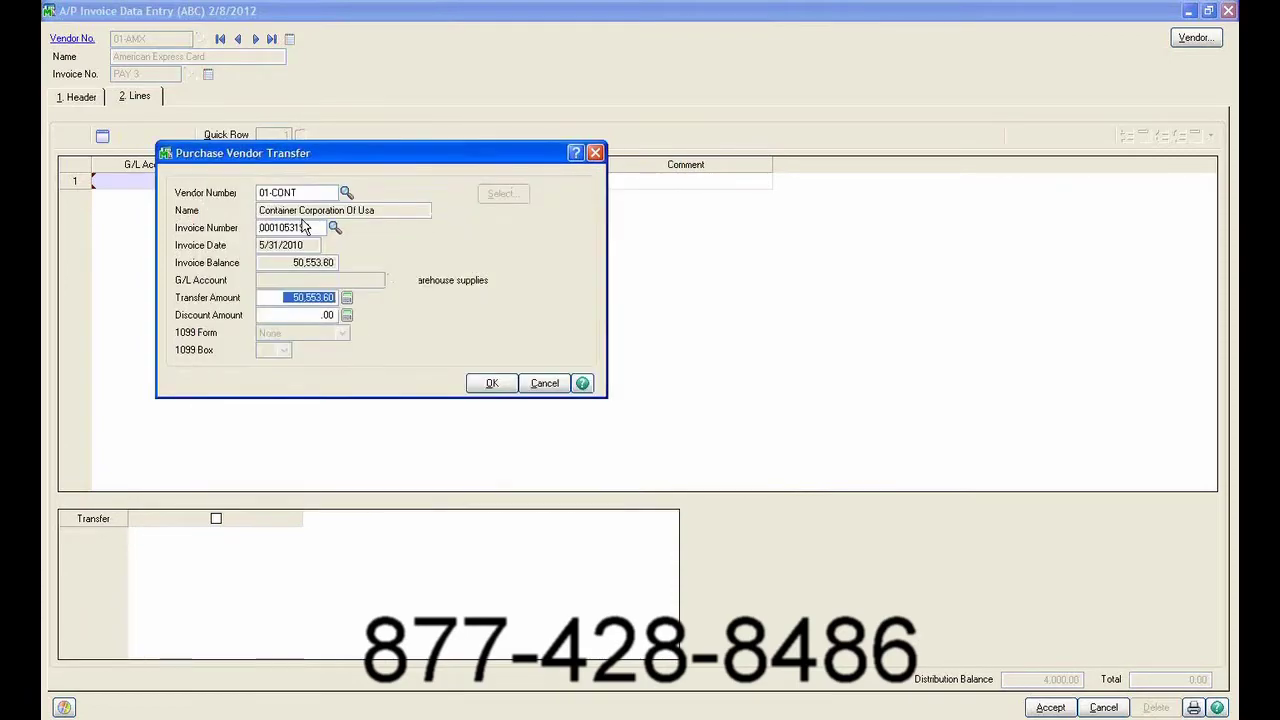
type("4.00")
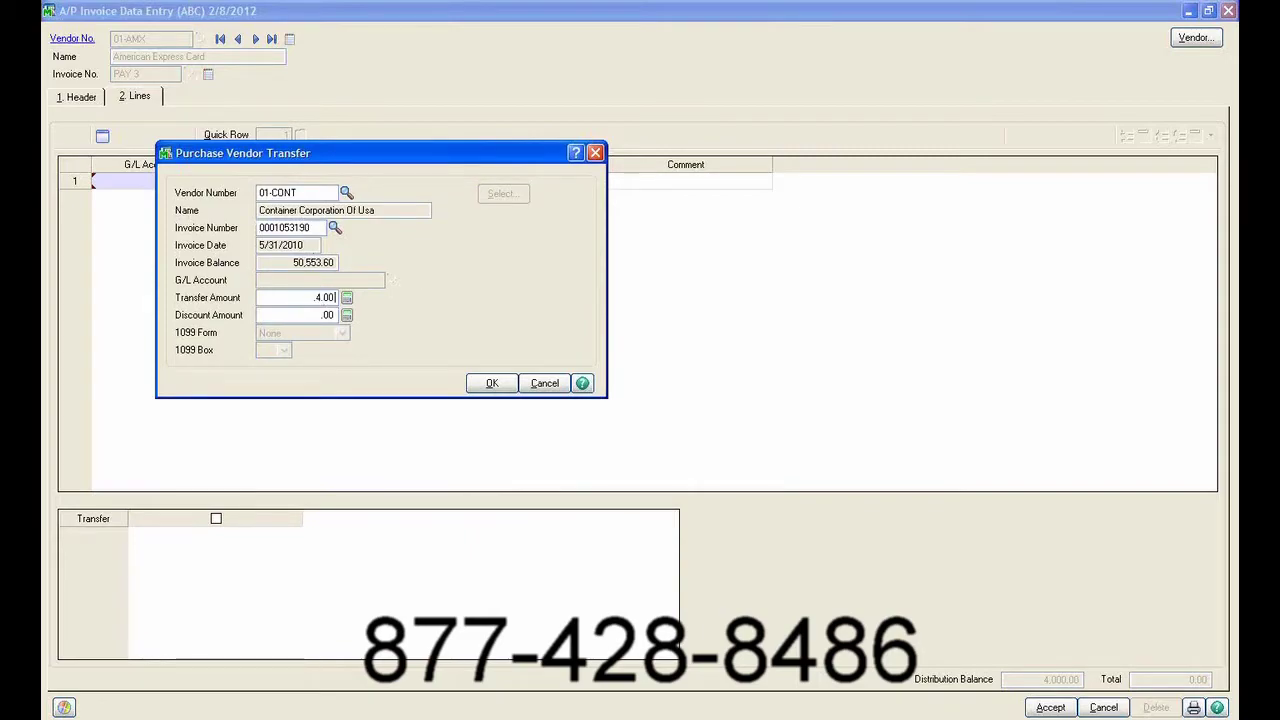
key("Tab")
left_click(490, 383)
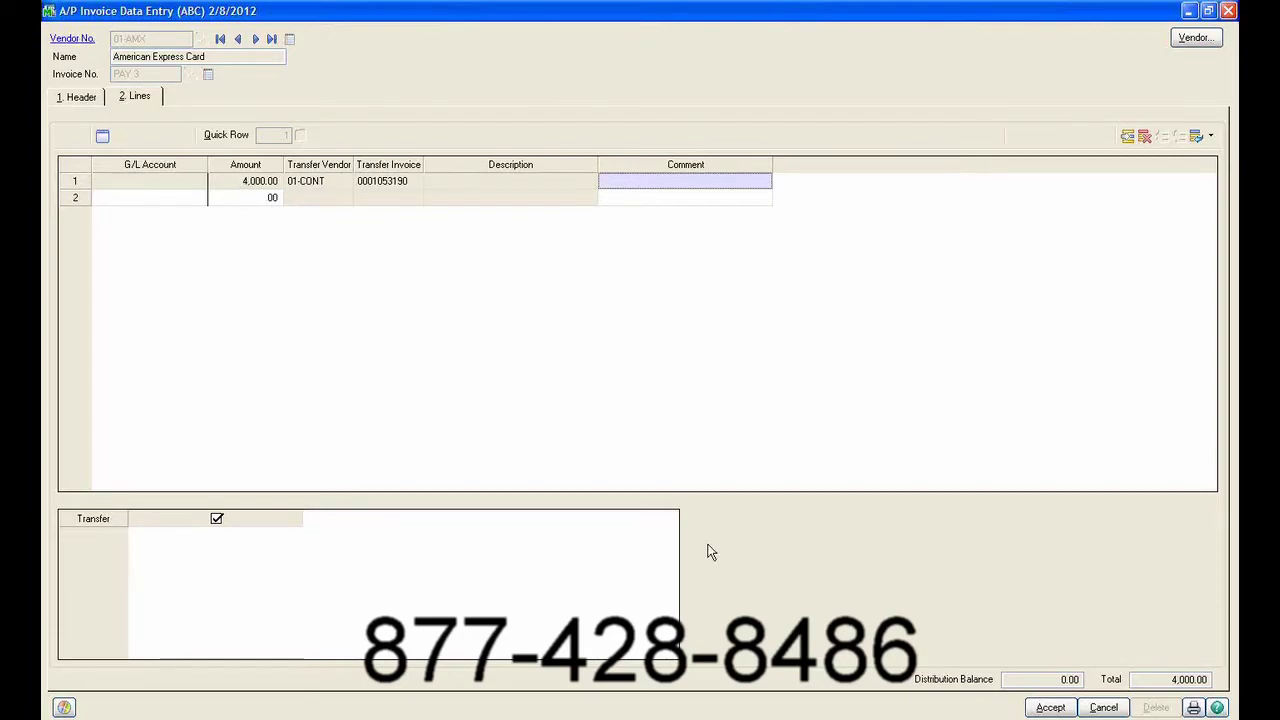
Save the PAY 3 invoice, close Invoice Data Entry and launch the Invoice Register.
left_click(1048, 707)
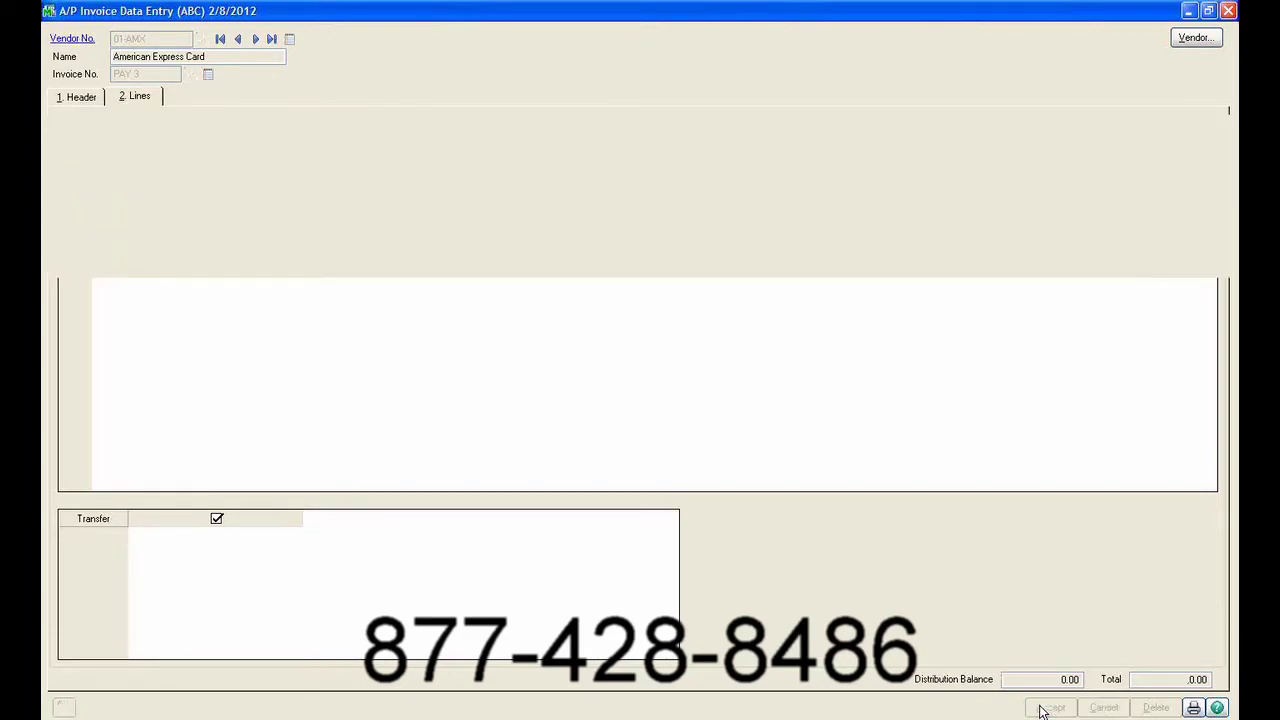
left_click(1228, 10)
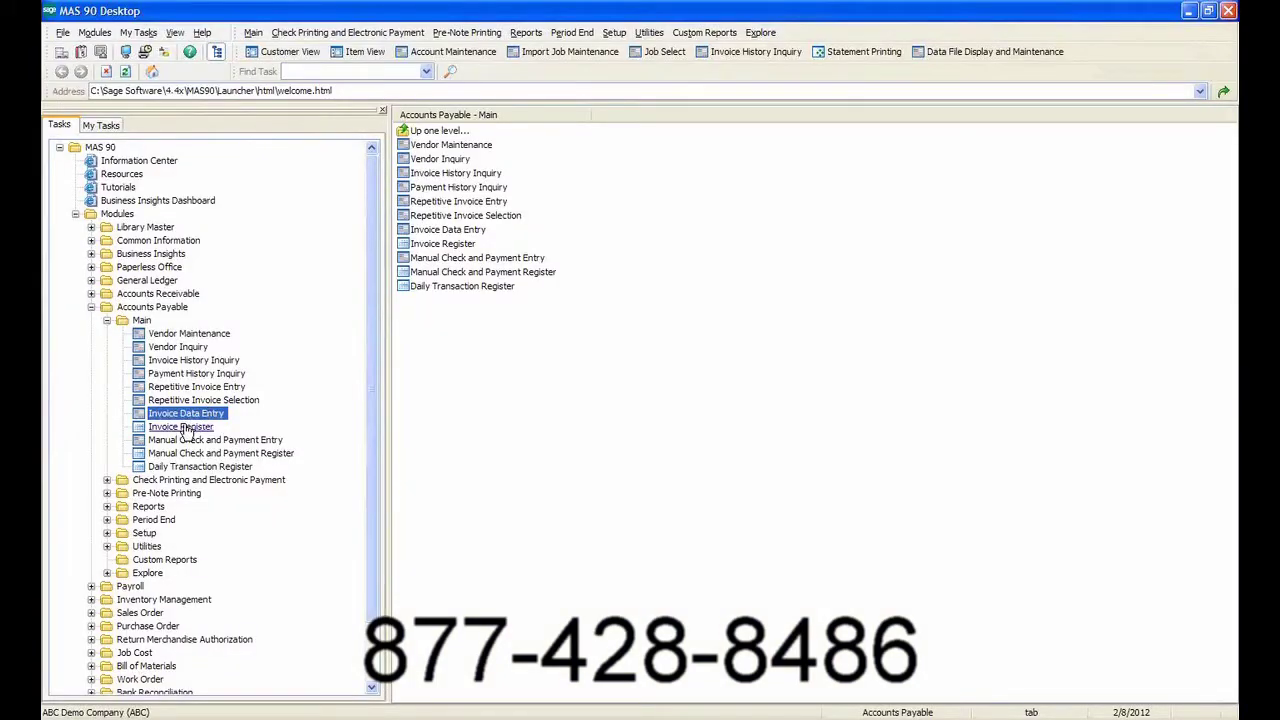
left_click(186, 430)
double_click(186, 430)
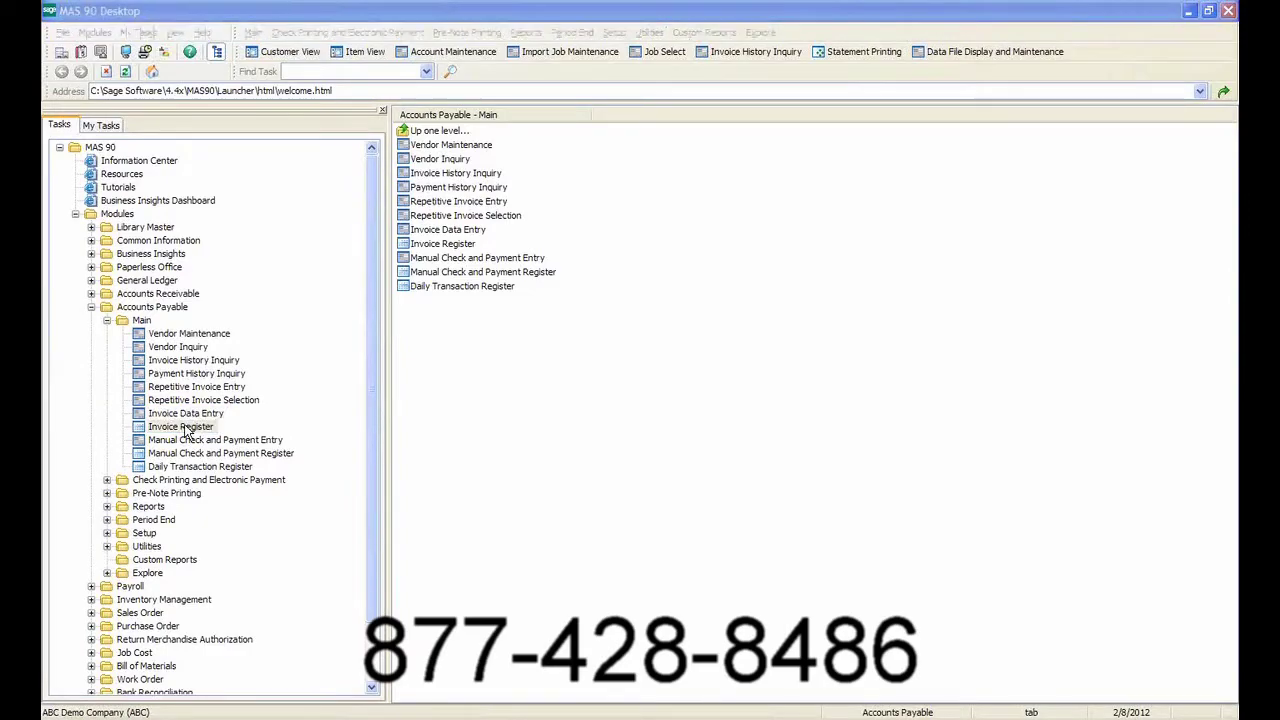
Preview the Invoice Register report at 150% zoom, then close the preview.
left_click(668, 322)
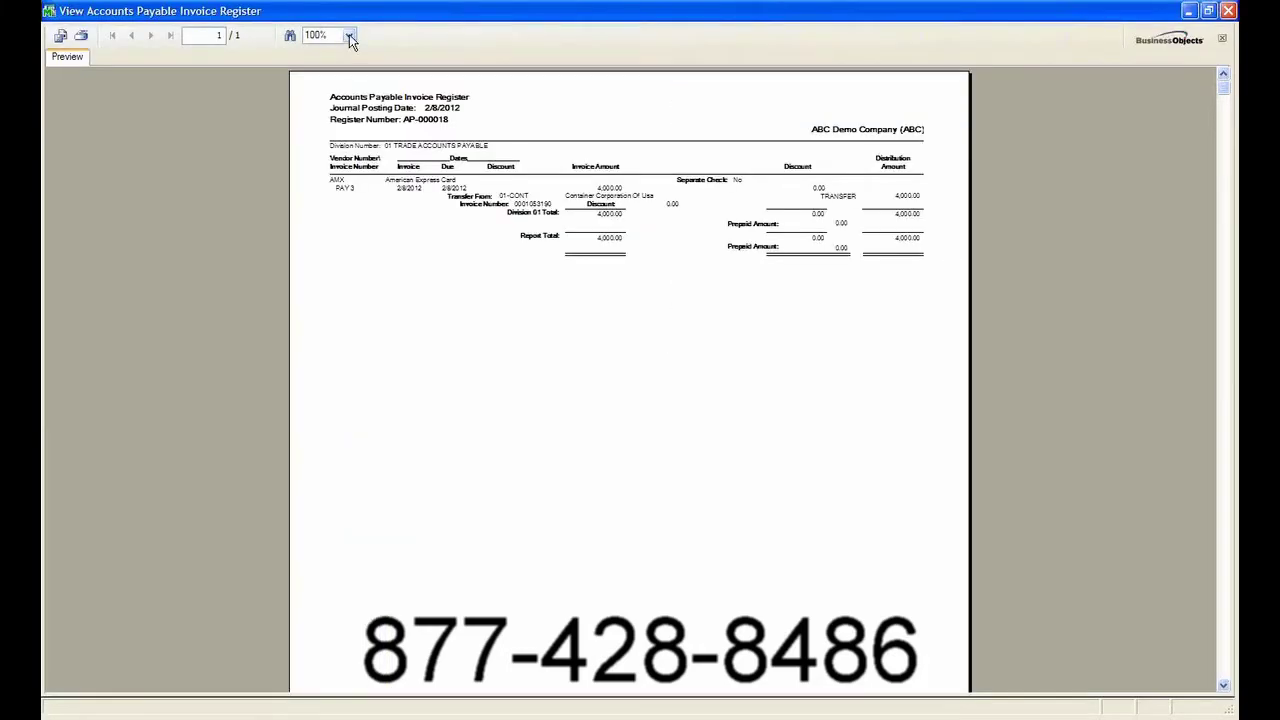
left_click(349, 34)
left_click(340, 98)
left_click(349, 36)
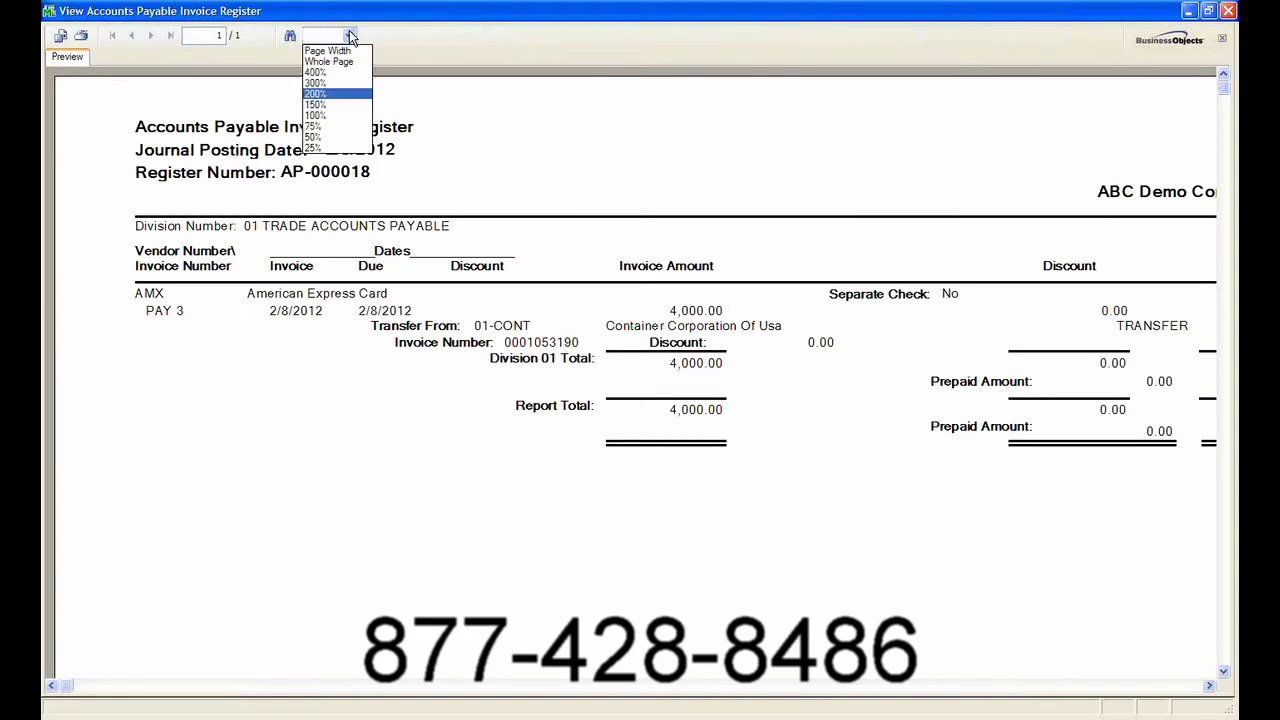
left_click(337, 105)
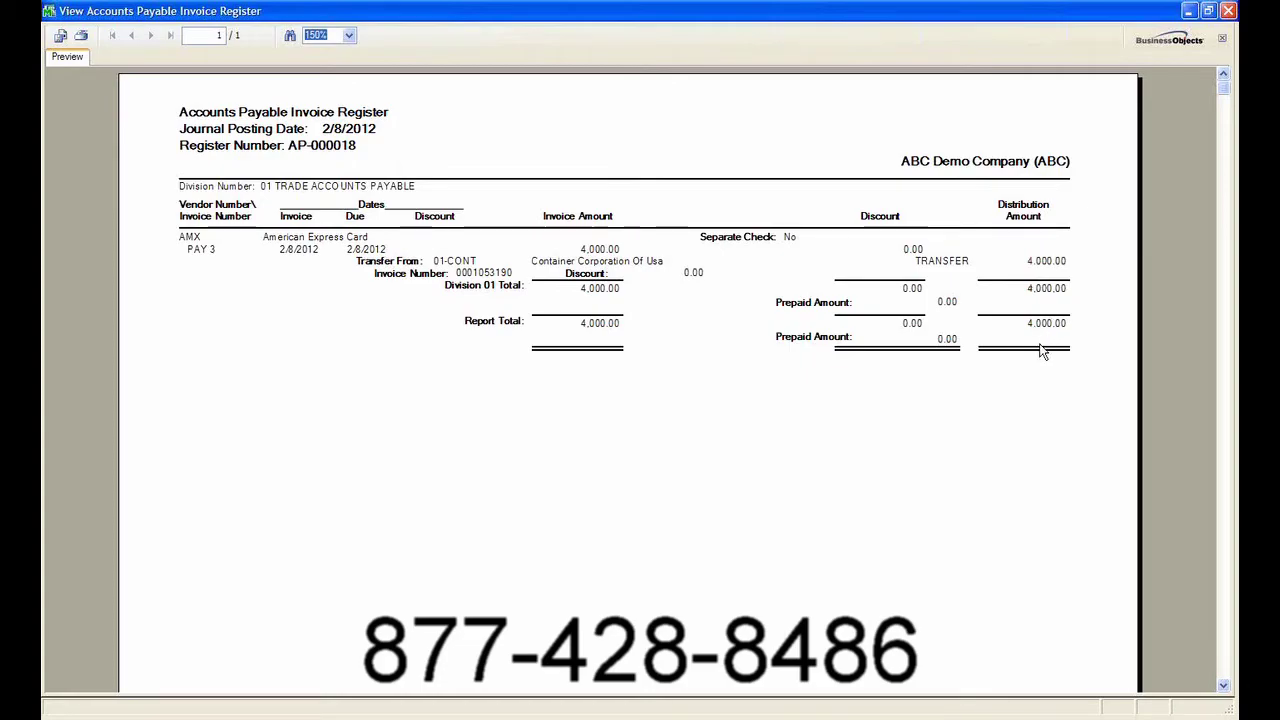
left_click(1228, 11)
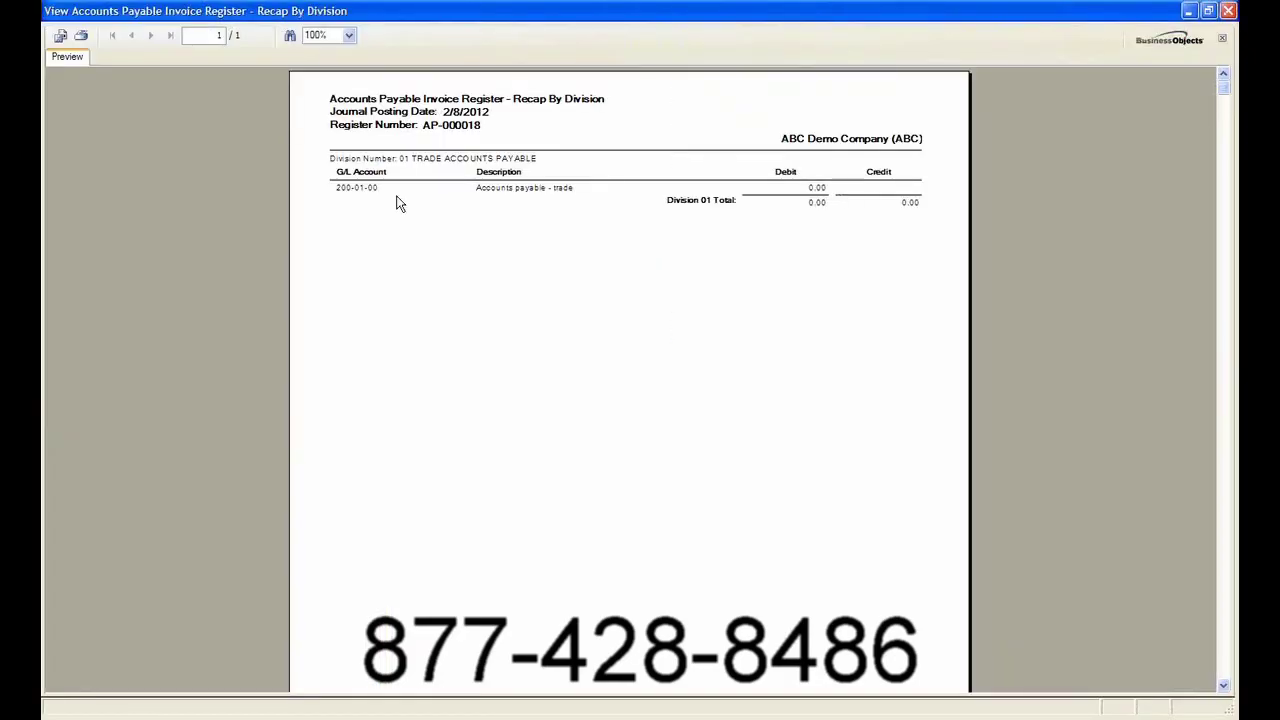
View the recap at 150%, confirm the register update, and skip the Daily Transaction Register.
left_click(349, 35)
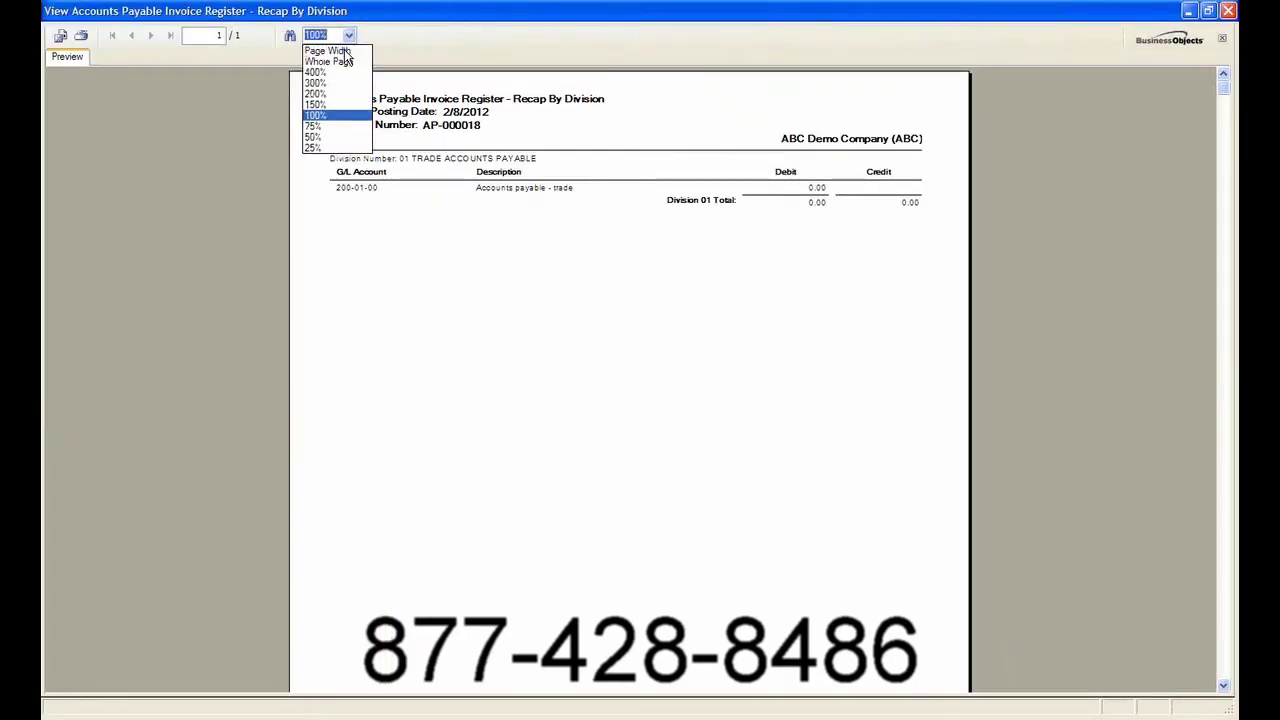
left_click(334, 103)
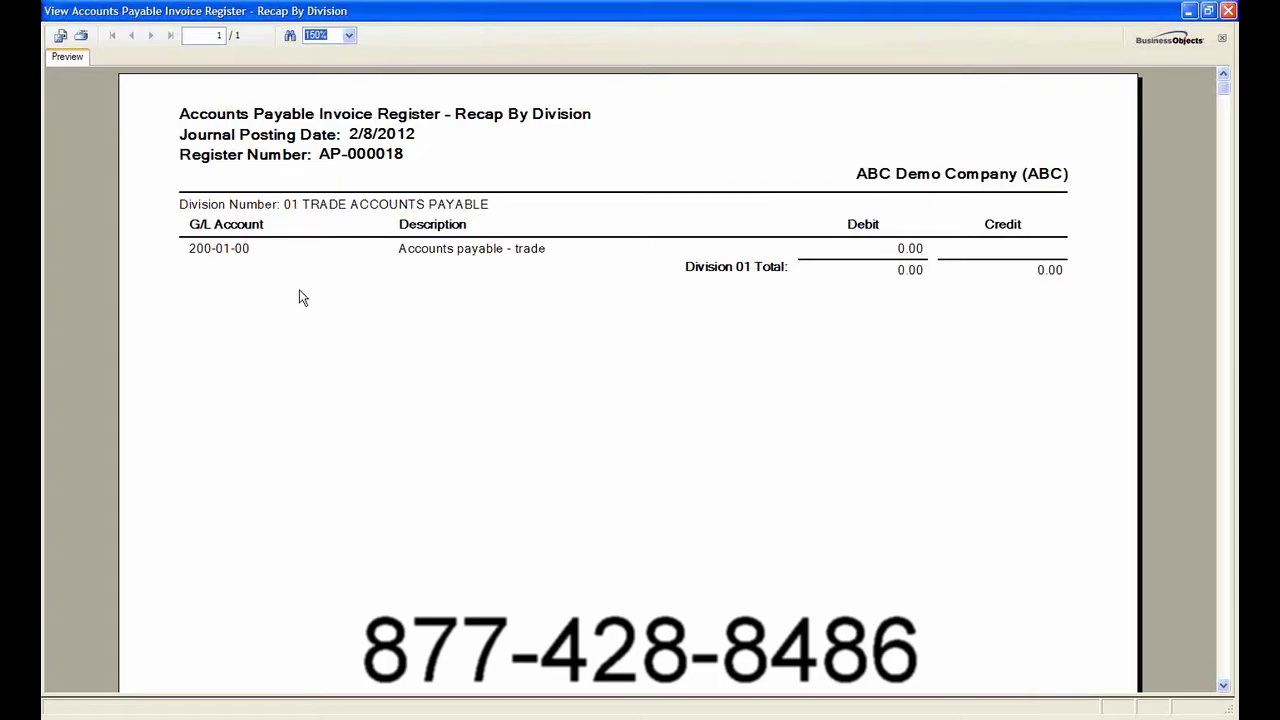
left_click(1229, 12)
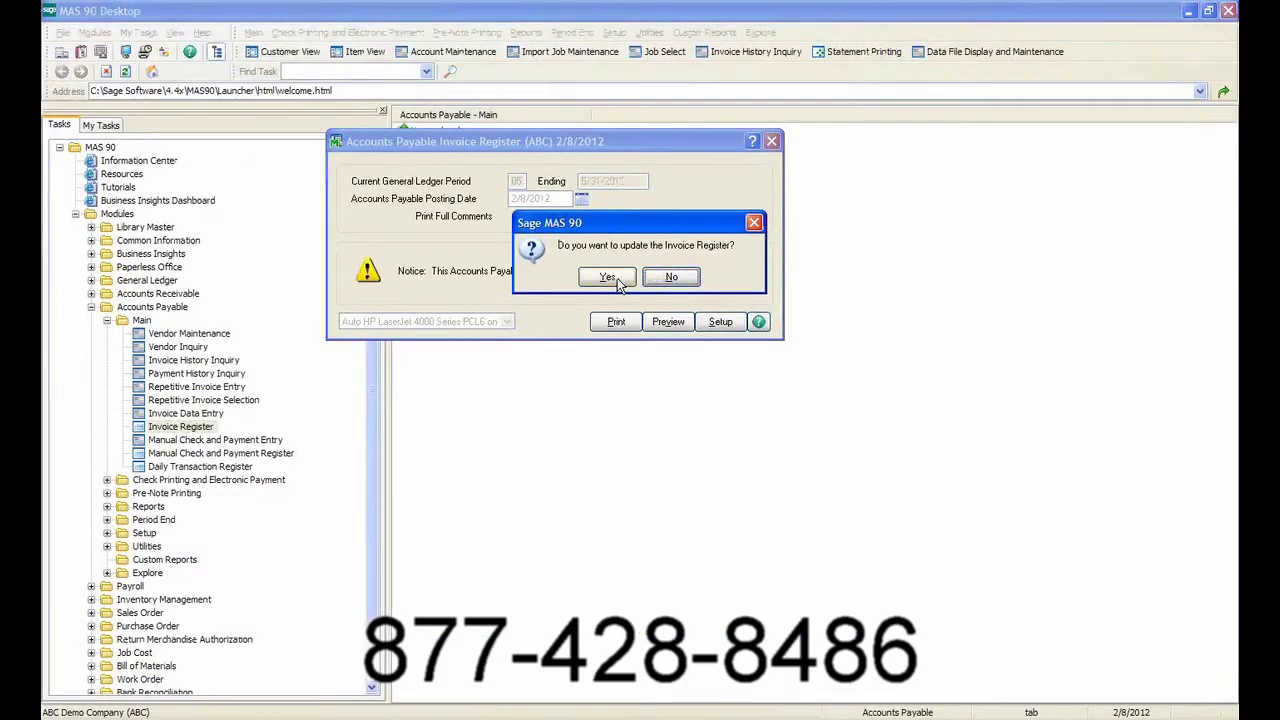
left_click(607, 277)
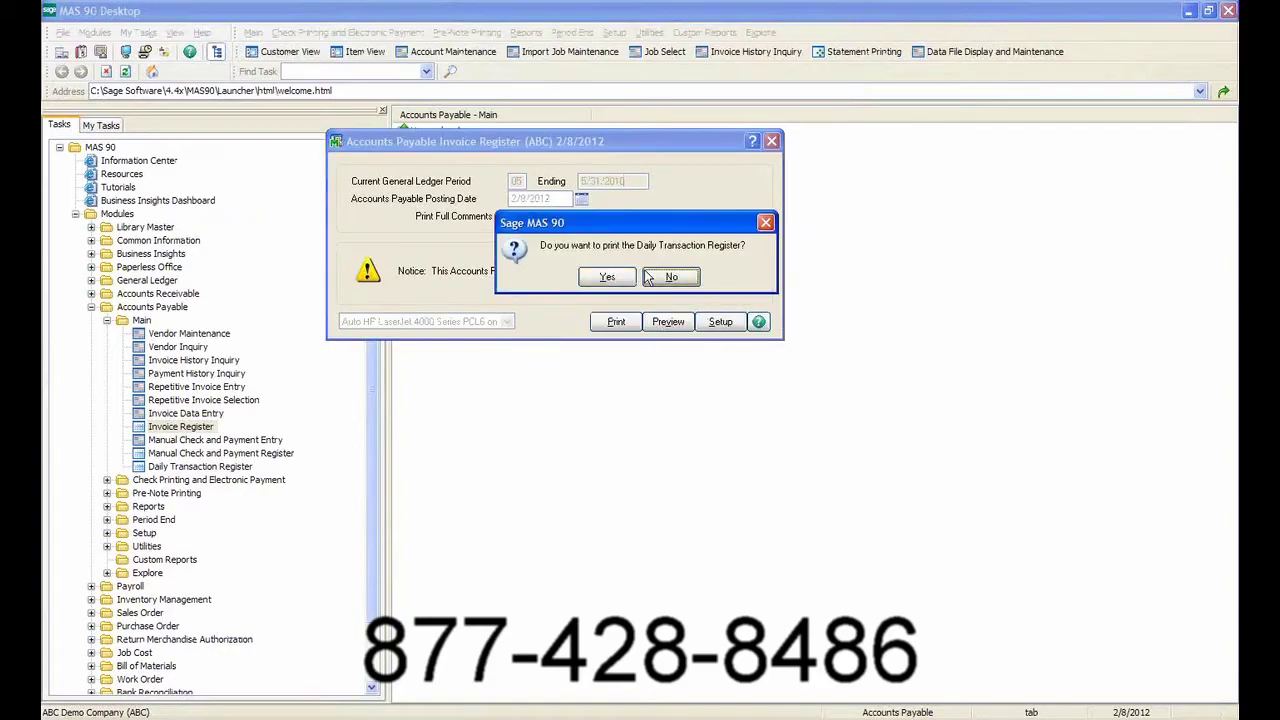
left_click(669, 277)
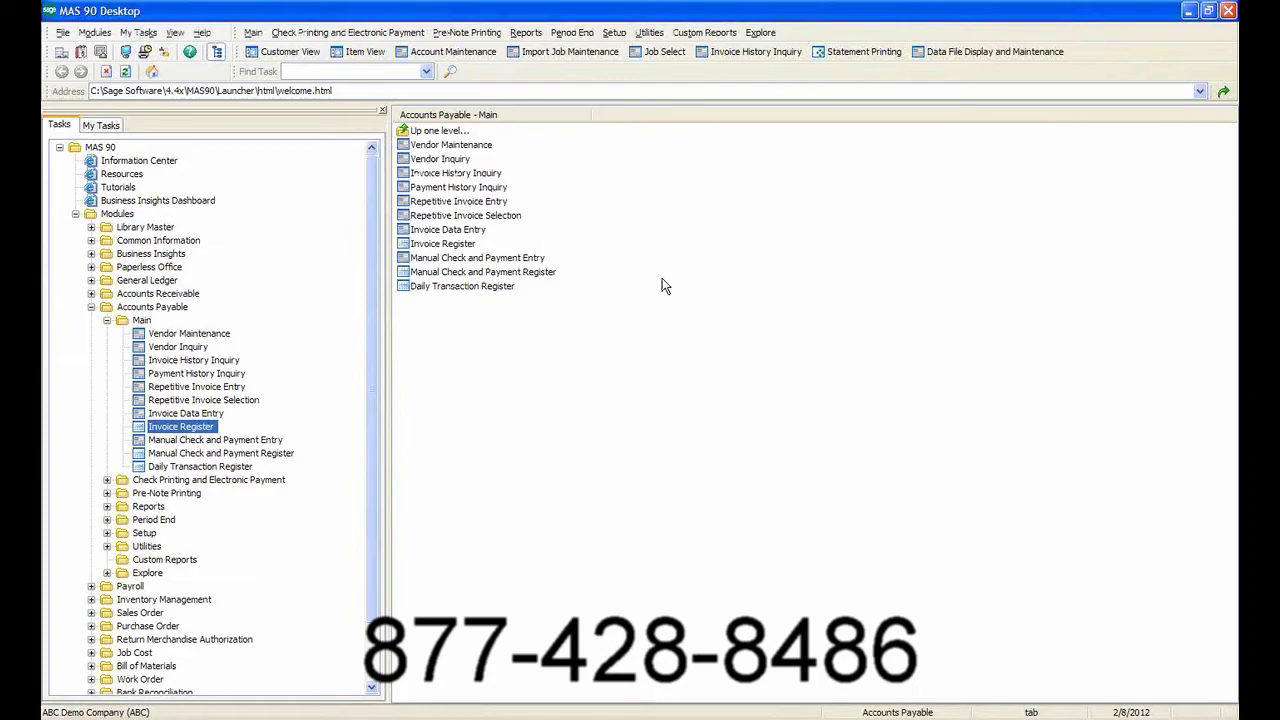
left_click(175, 335)
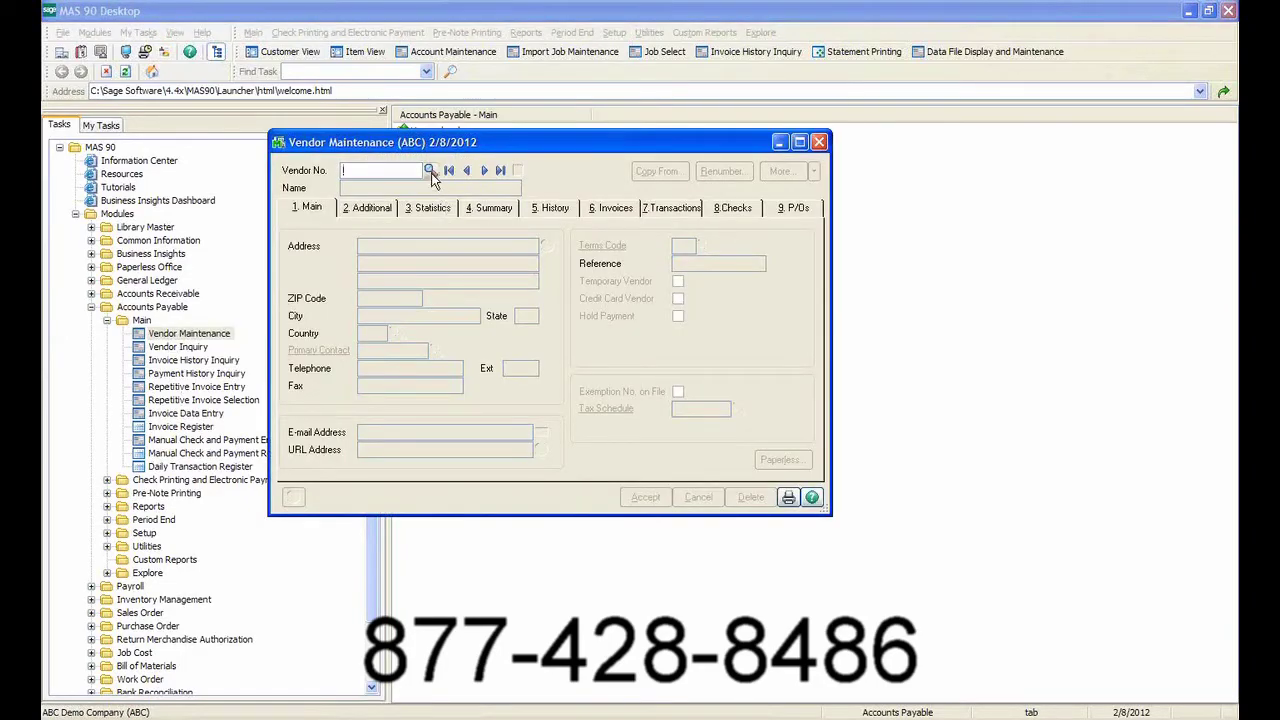
left_click(430, 172)
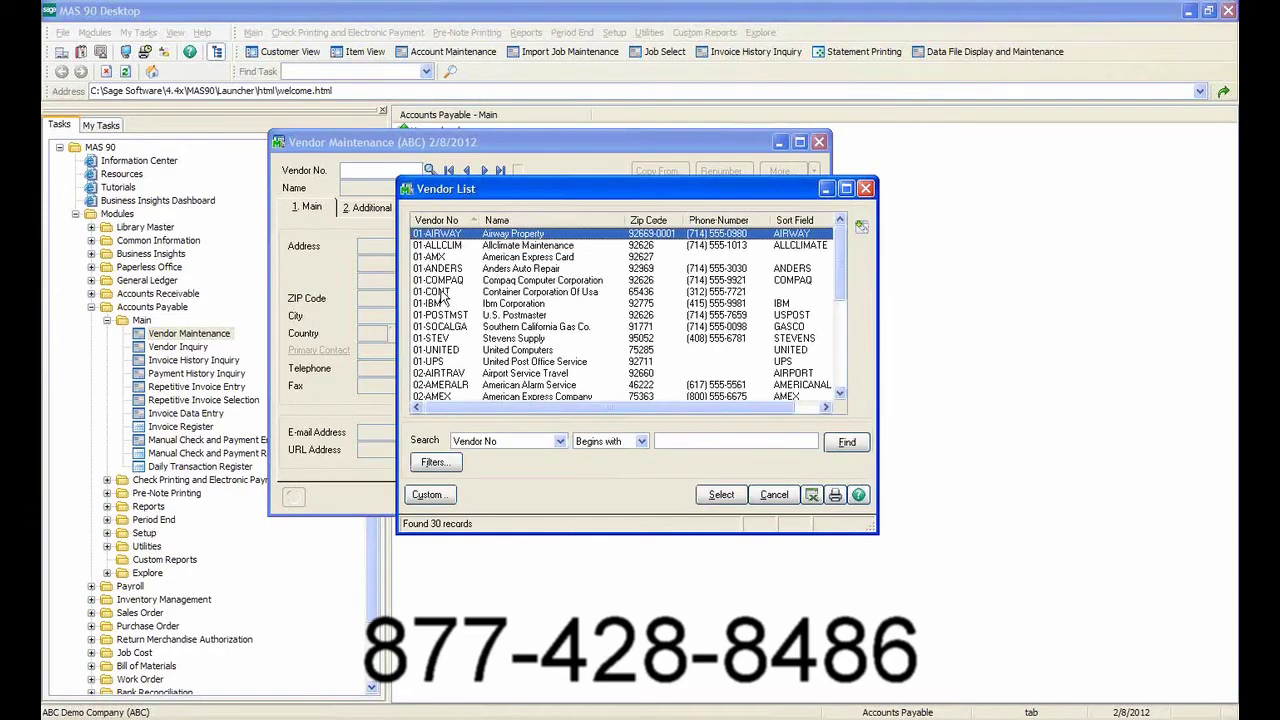
double_click(441, 293)
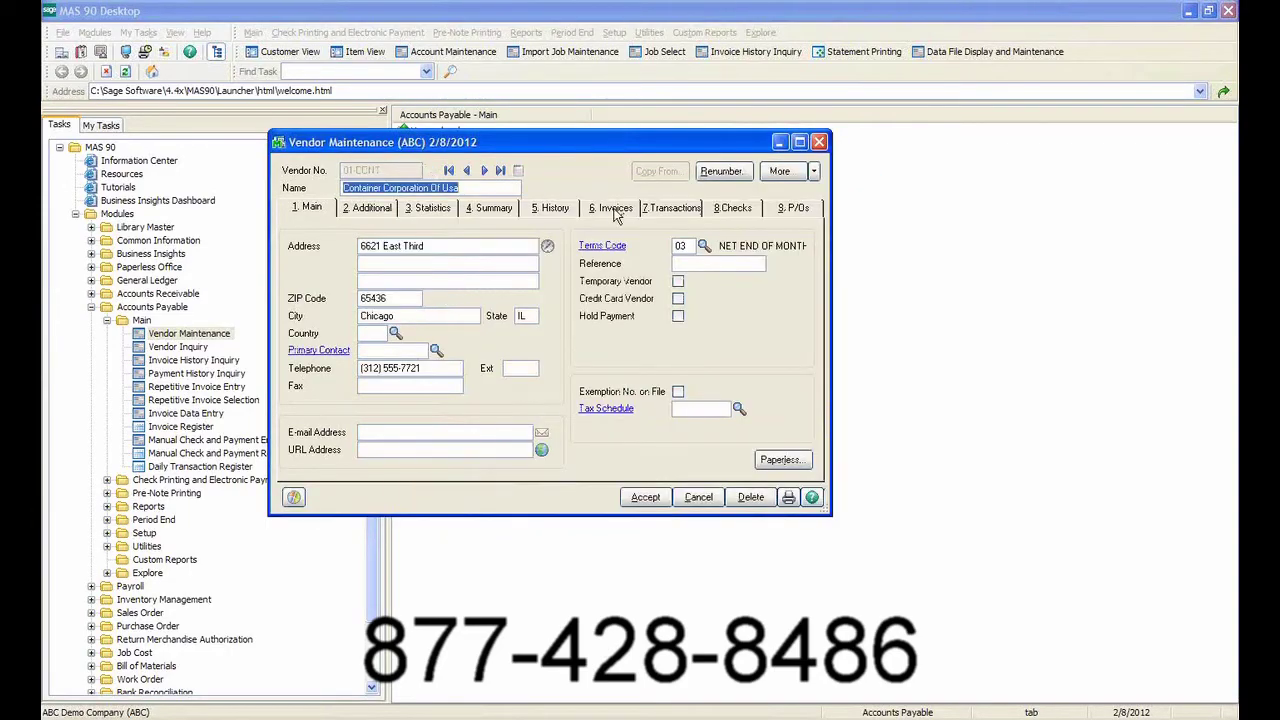
left_click(615, 210)
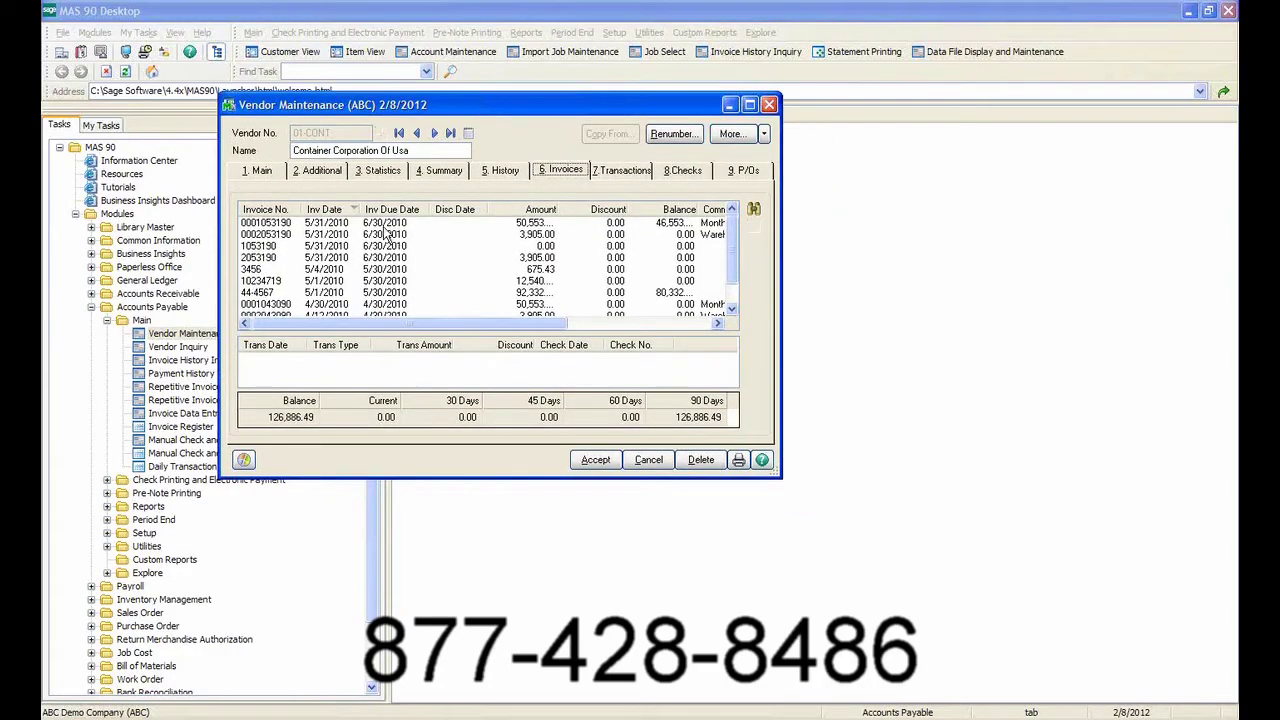
left_click(385, 226)
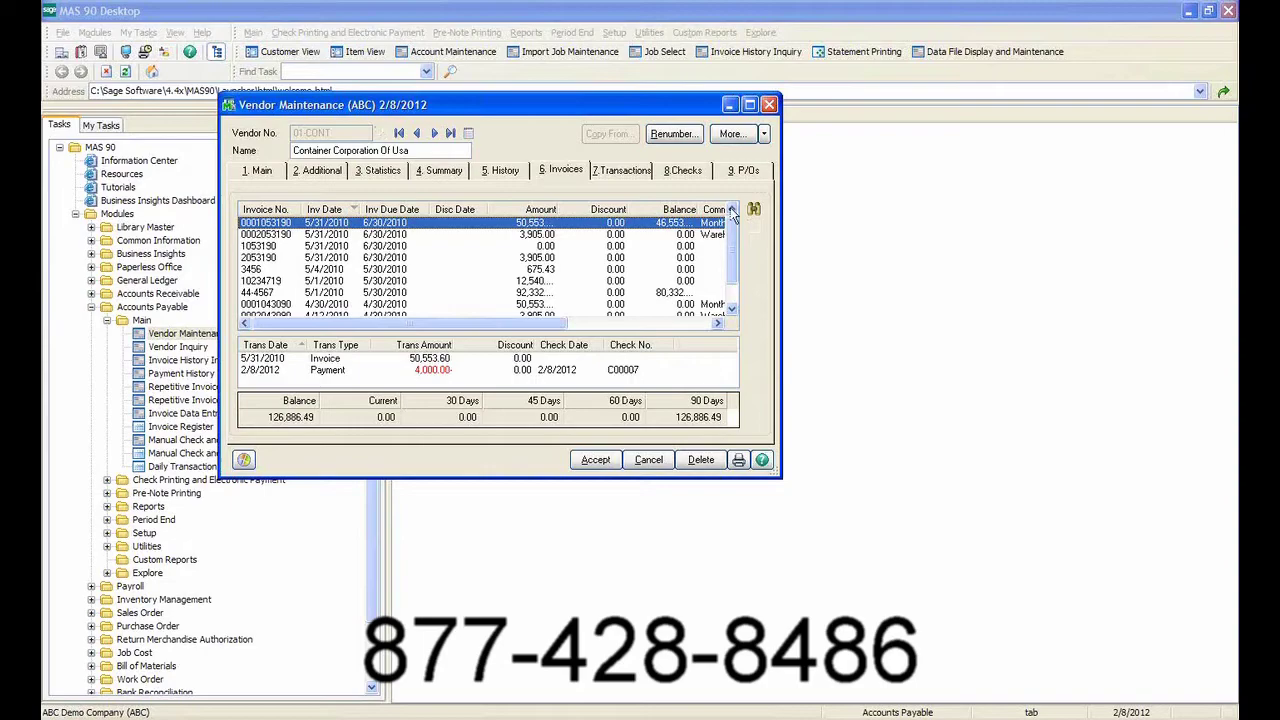
left_click(597, 461)
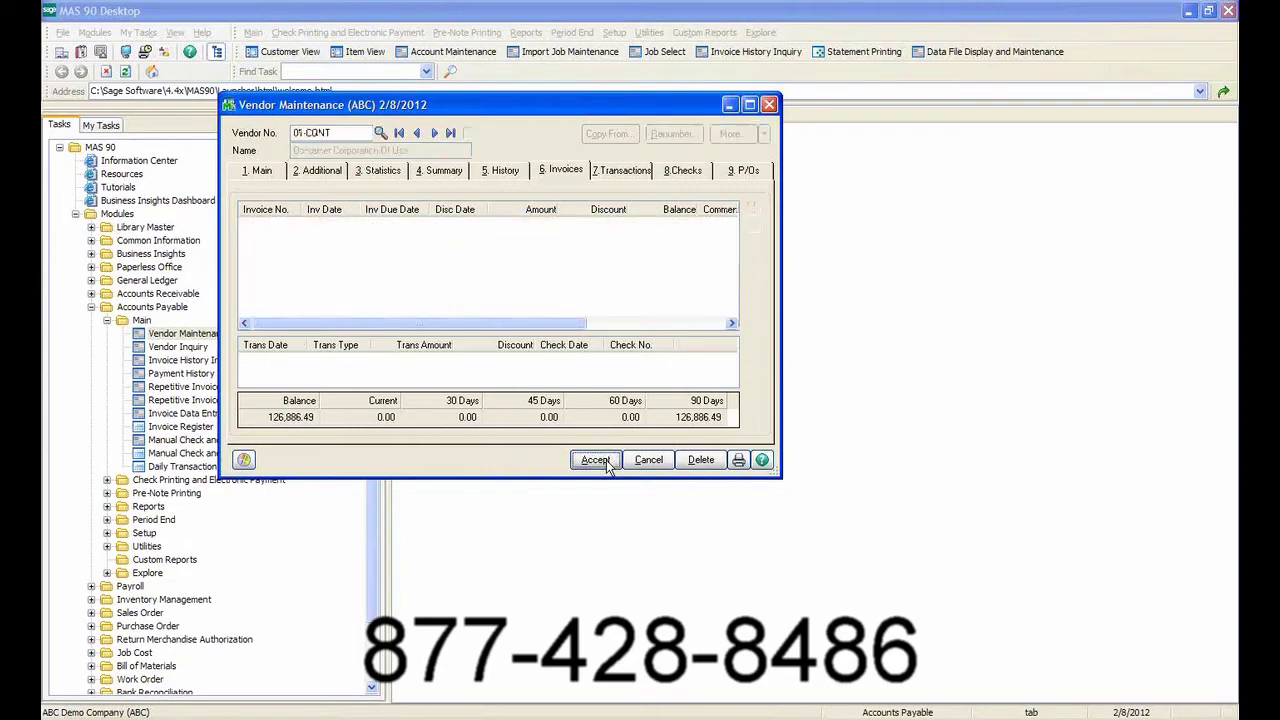
Load vendor 01-AMX and open the invoice history inquiry for invoice PAY 3.
left_click(380, 134)
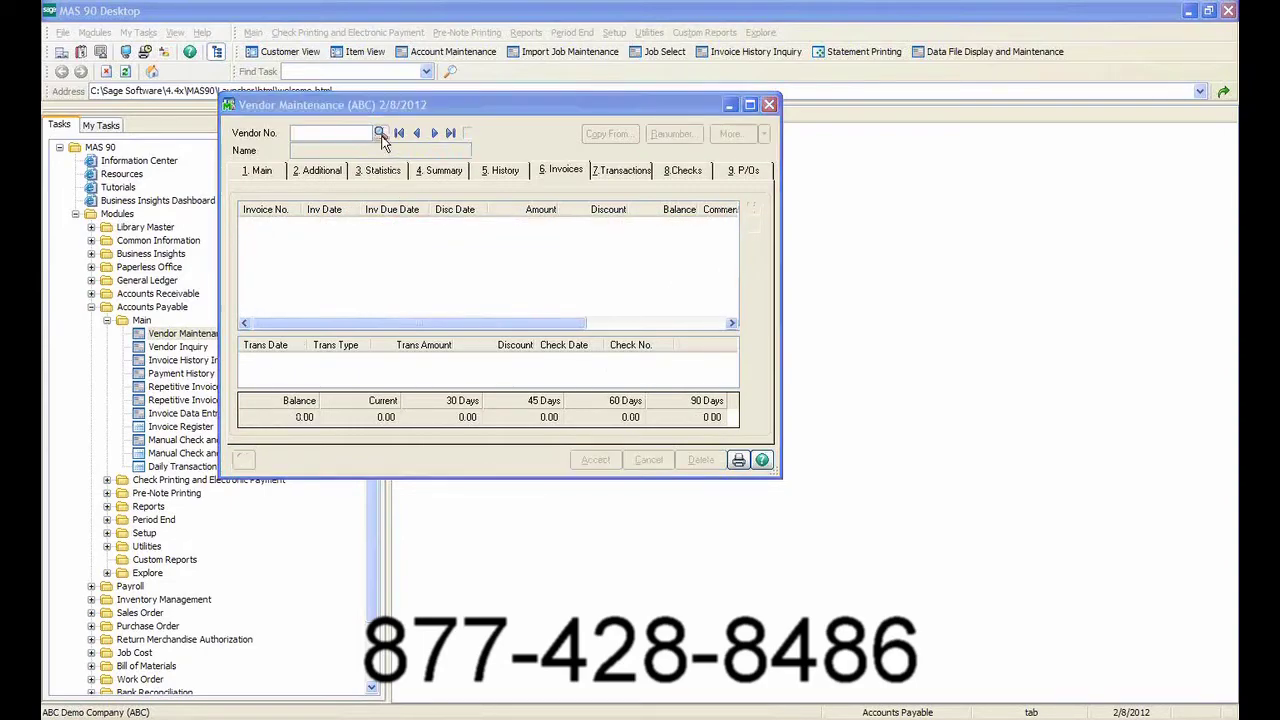
double_click(451, 258)
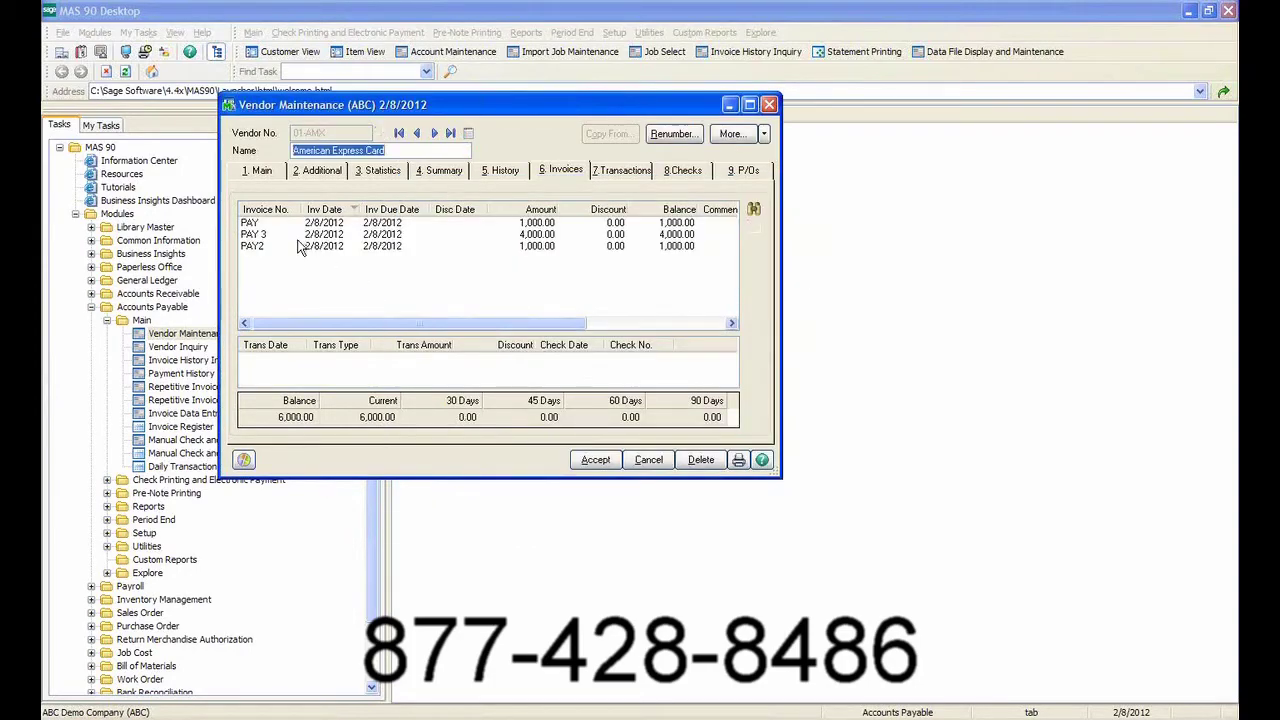
left_click(298, 236)
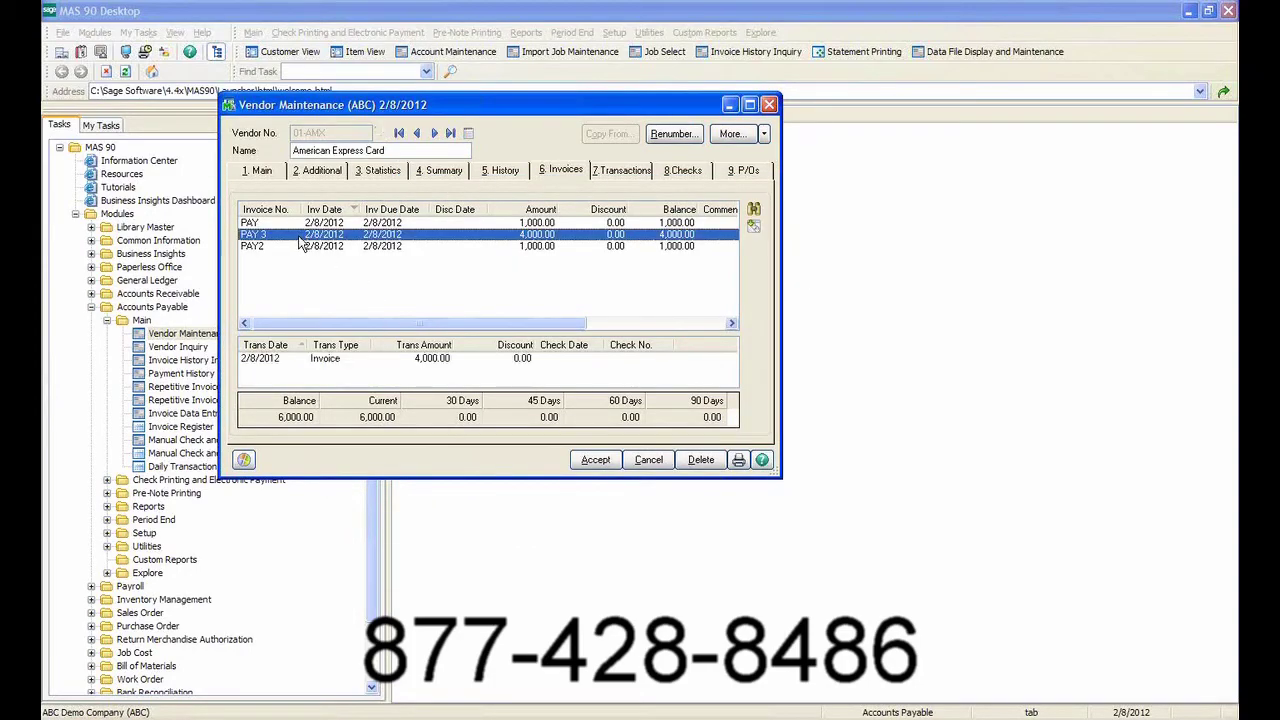
left_click(752, 226)
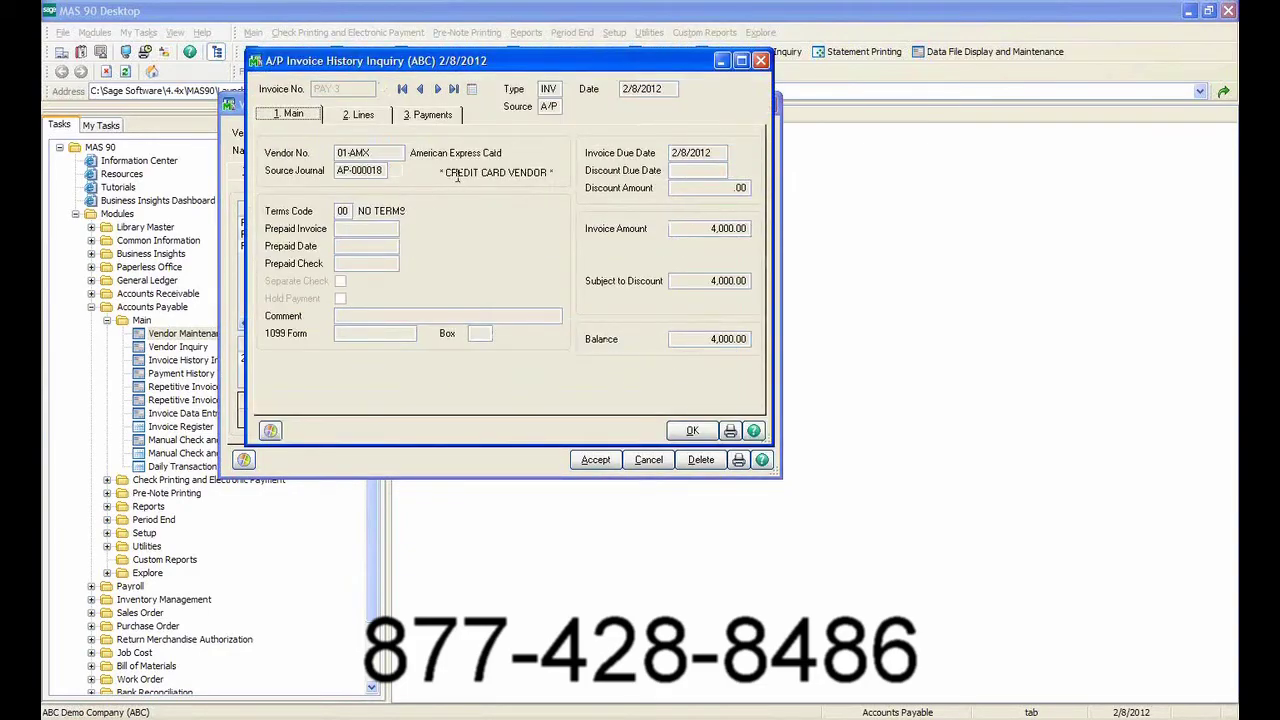
left_click(1228, 340)
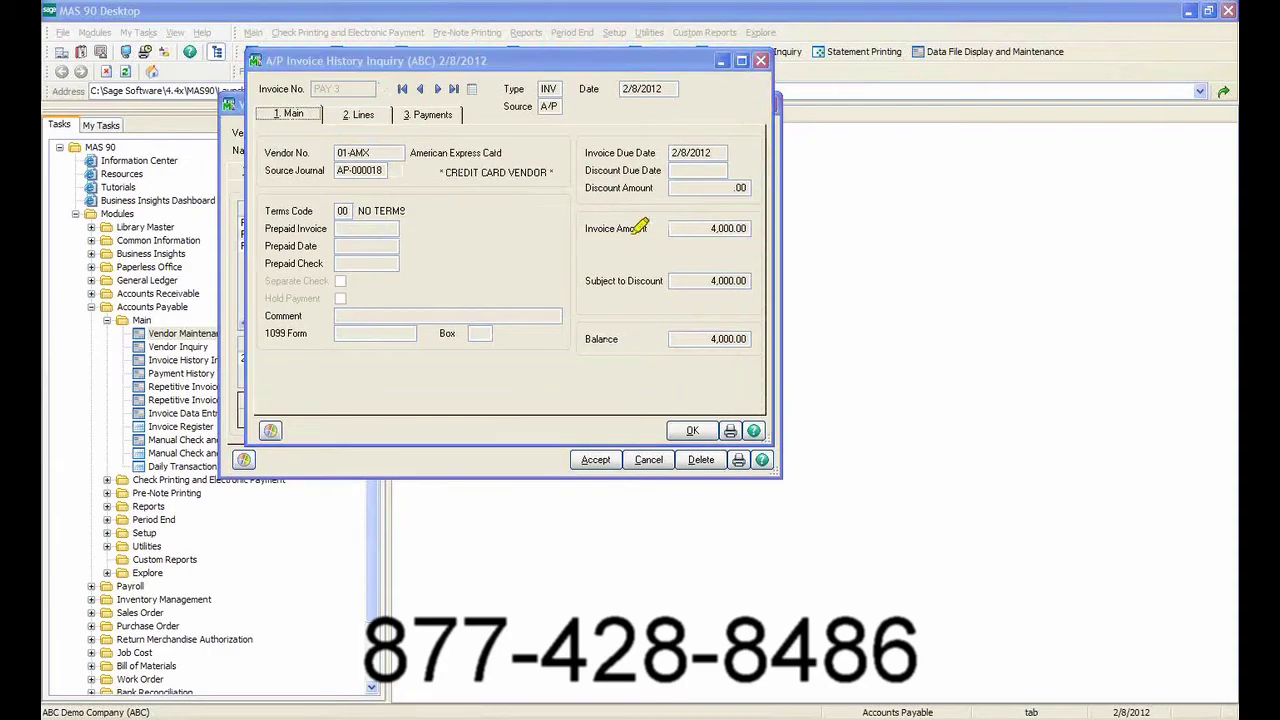
left_click_drag(437, 172, 555, 172)
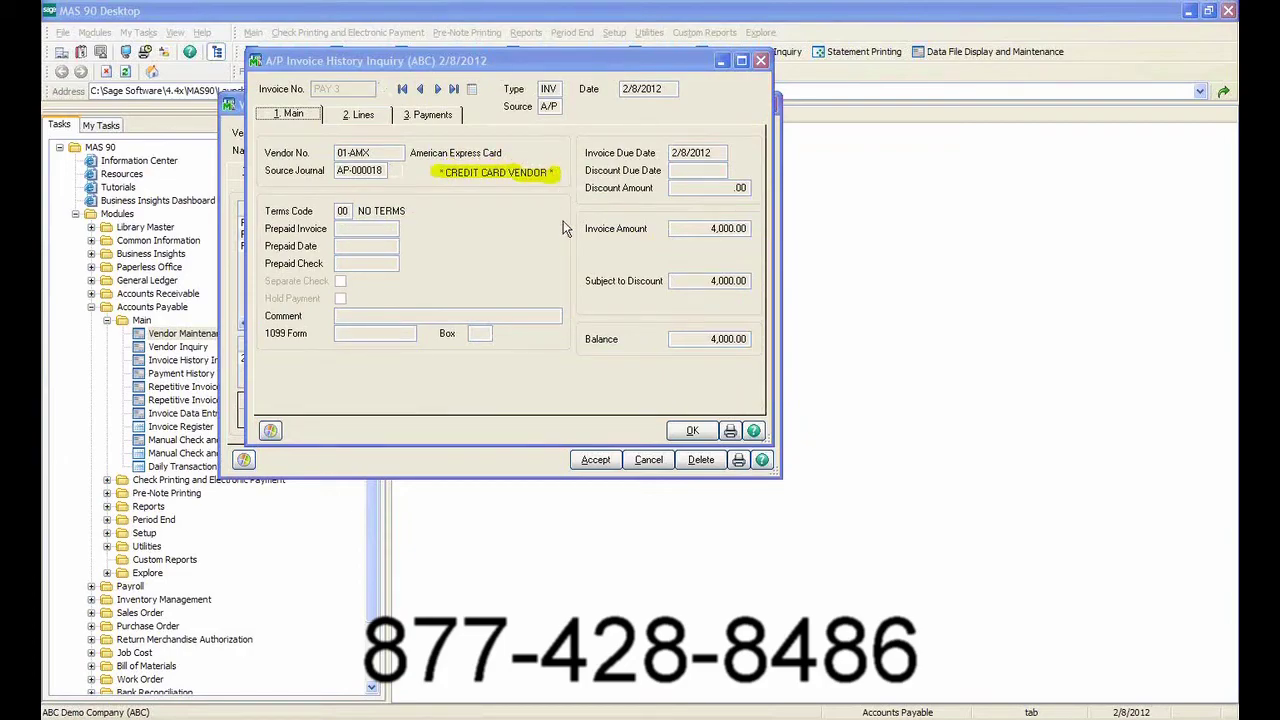
left_click(360, 115)
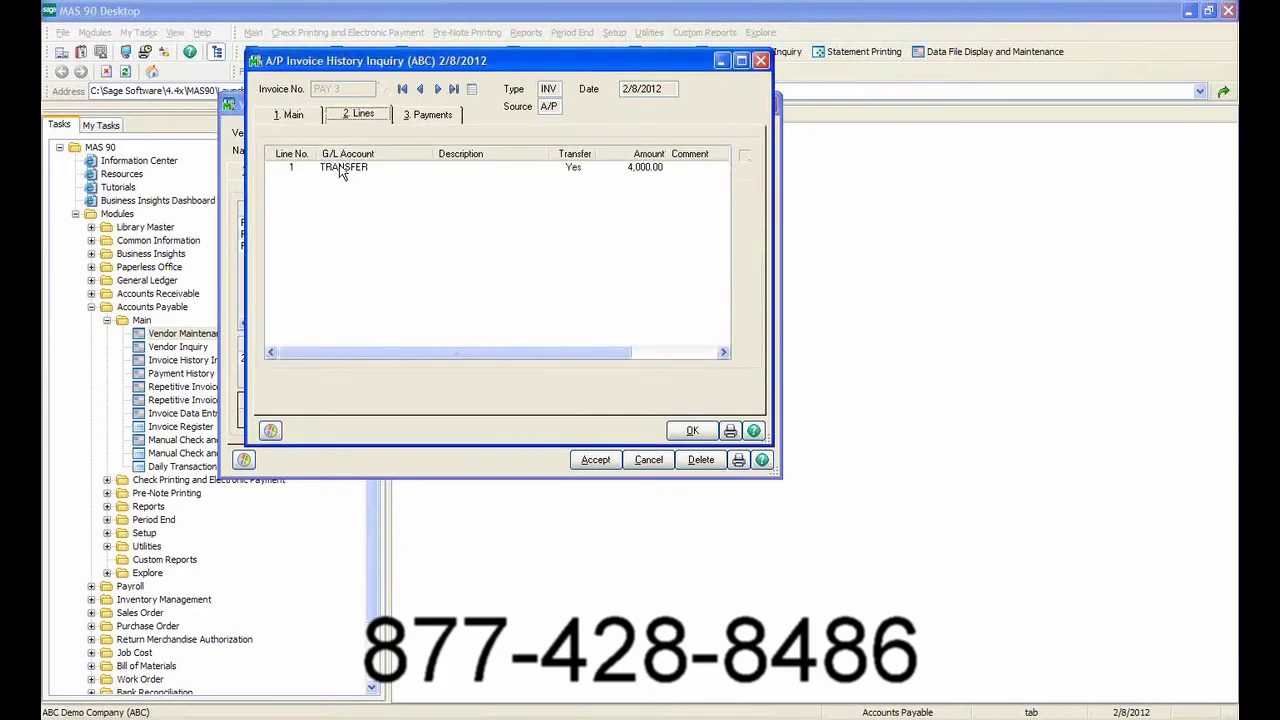
left_click(340, 170)
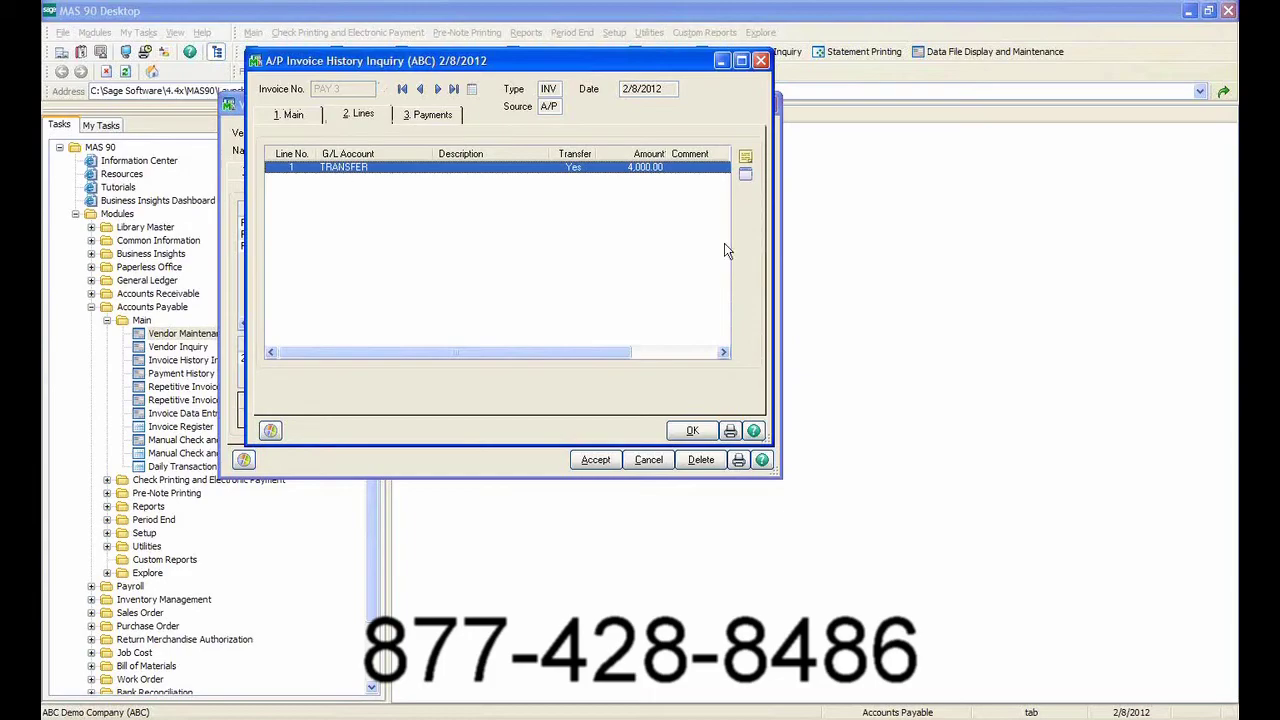
left_click(744, 175)
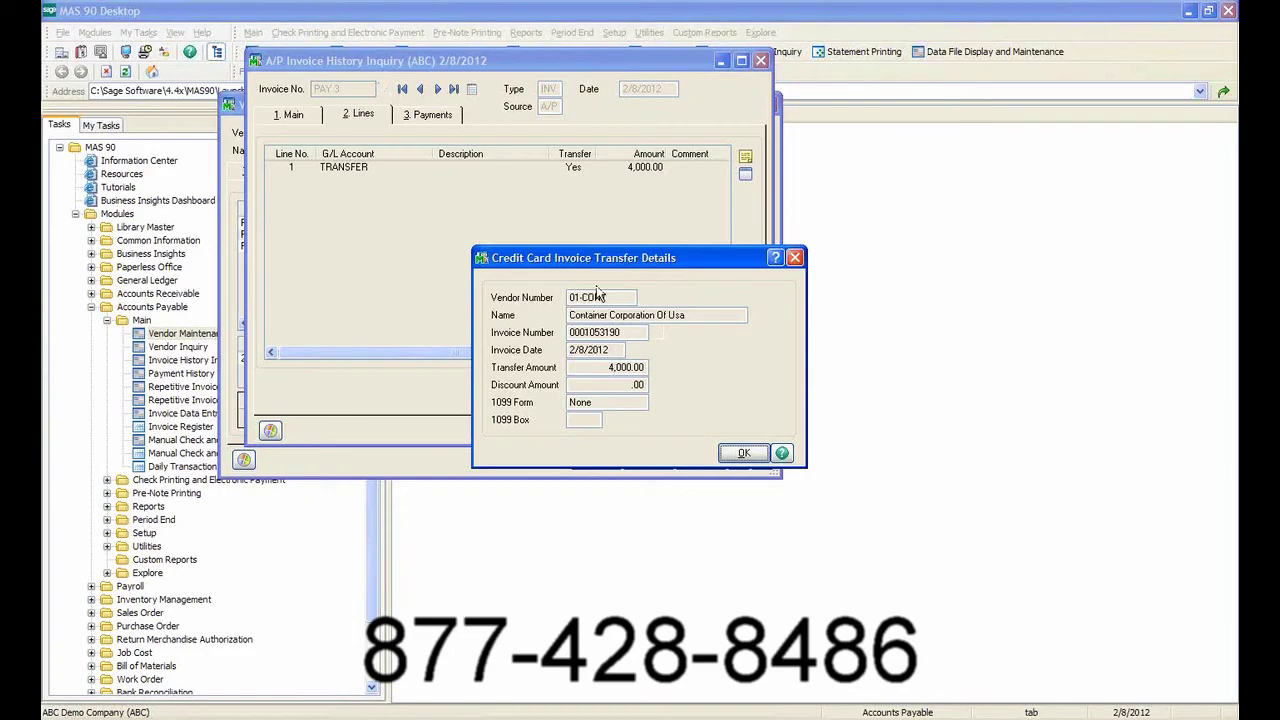
left_click(743, 453)
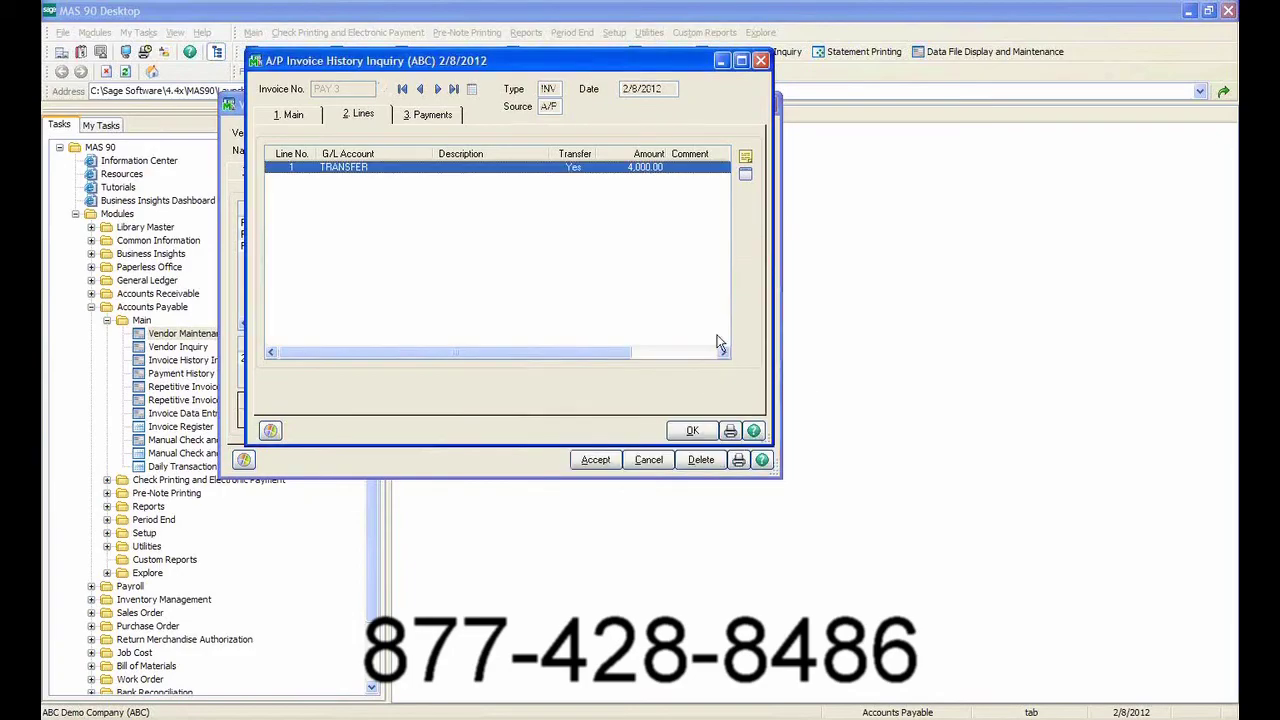
left_click(682, 431)
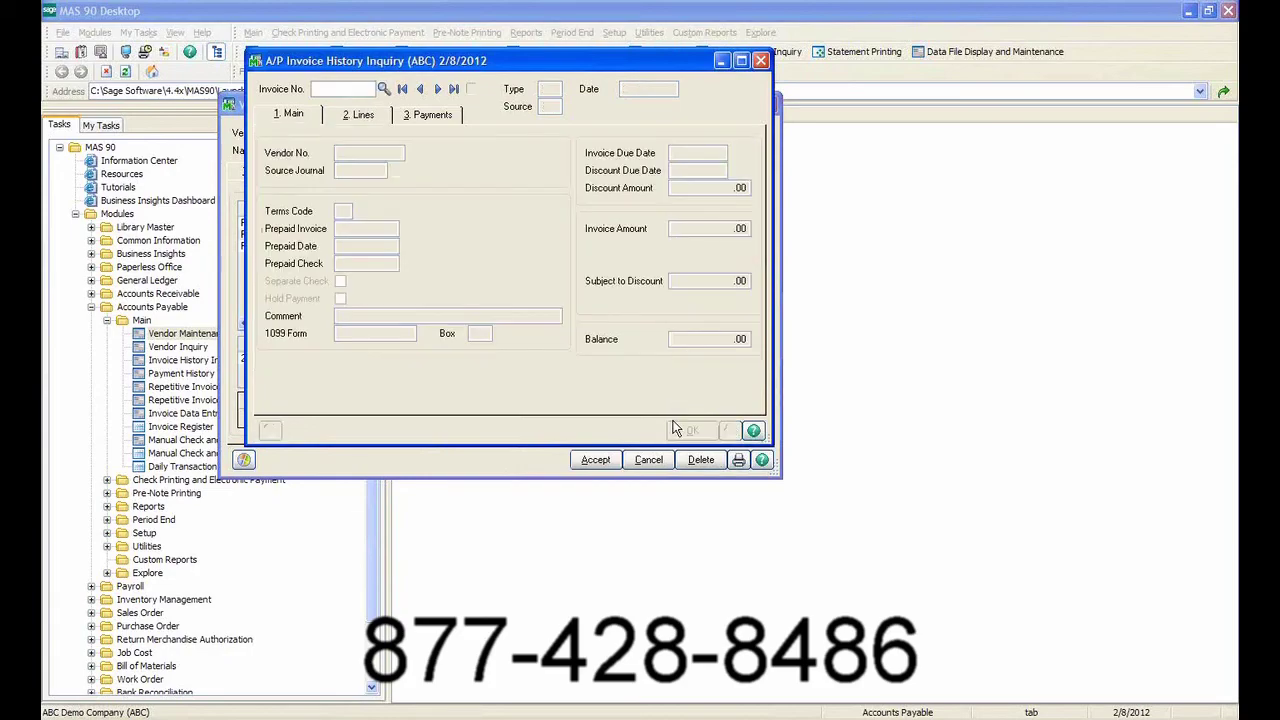
Close the invoice history inquiry and Vendor Maintenance to return to the Accounts Payable tasks.
left_click(760, 60)
left_click(594, 460)
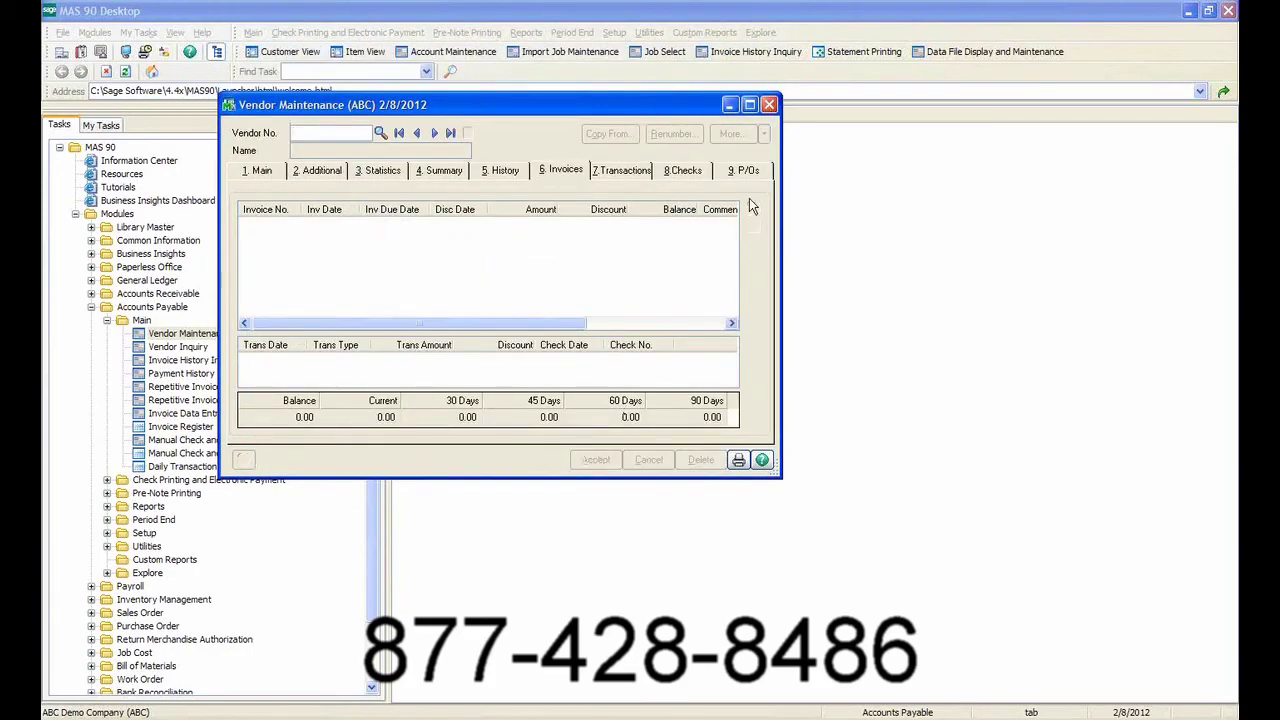
left_click(769, 105)
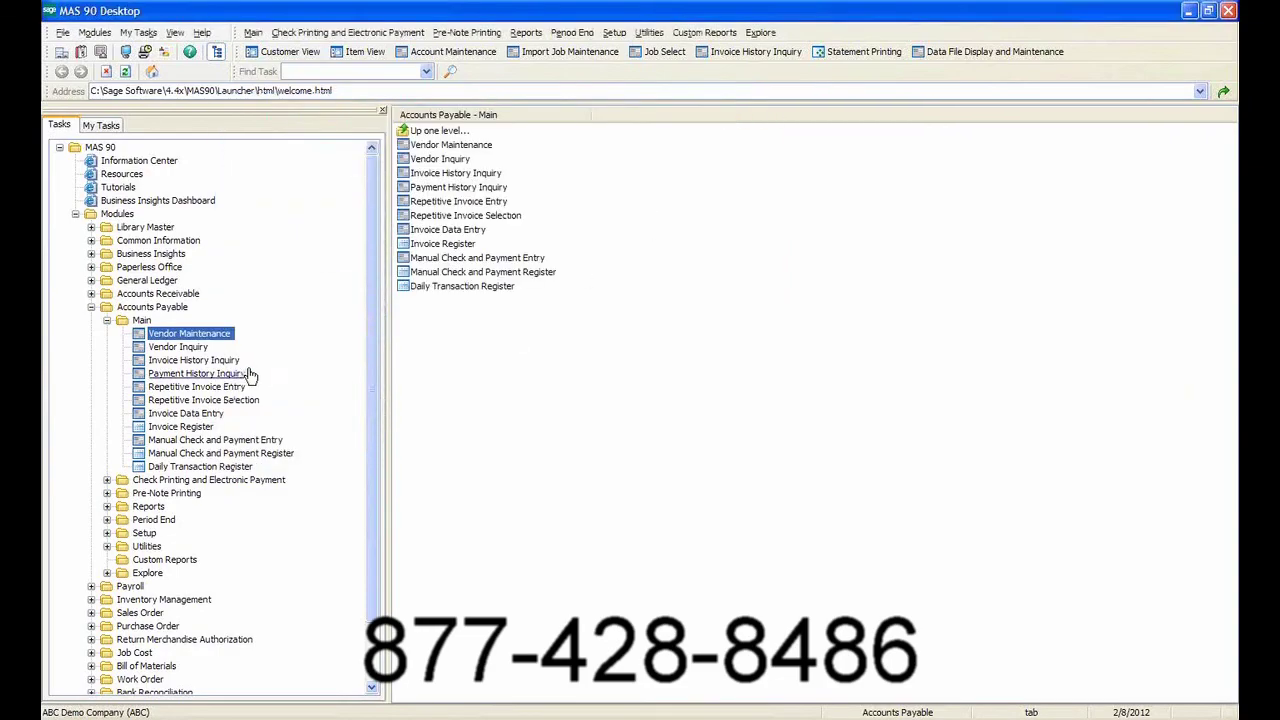